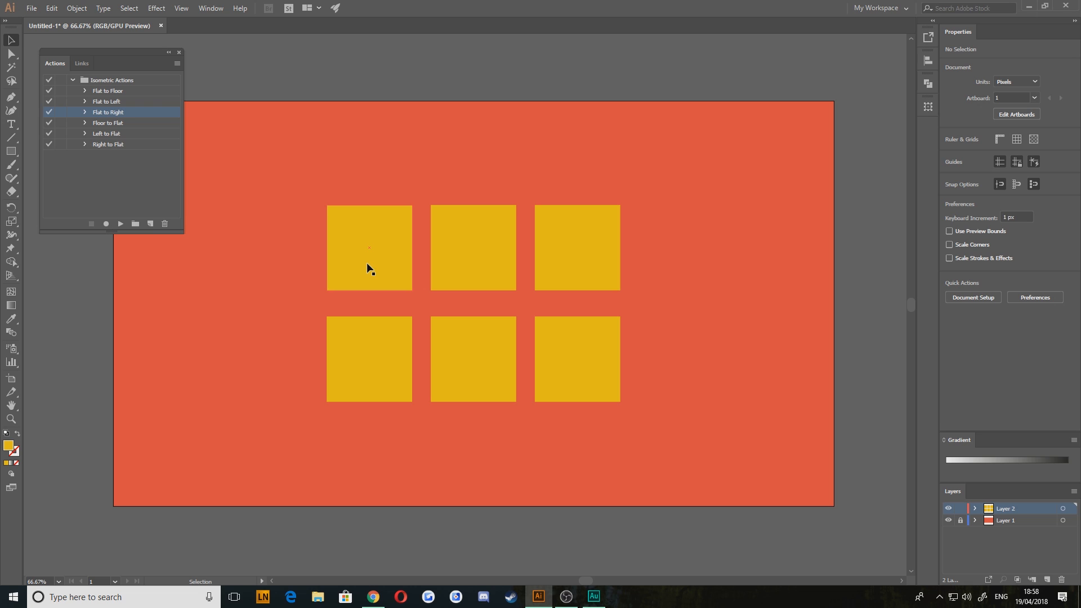
Move the middle and right columns of yellow squares outward to widen the gaps between the three columns
drag(478, 215, 474, 214)
drag(473, 254, 502, 256)
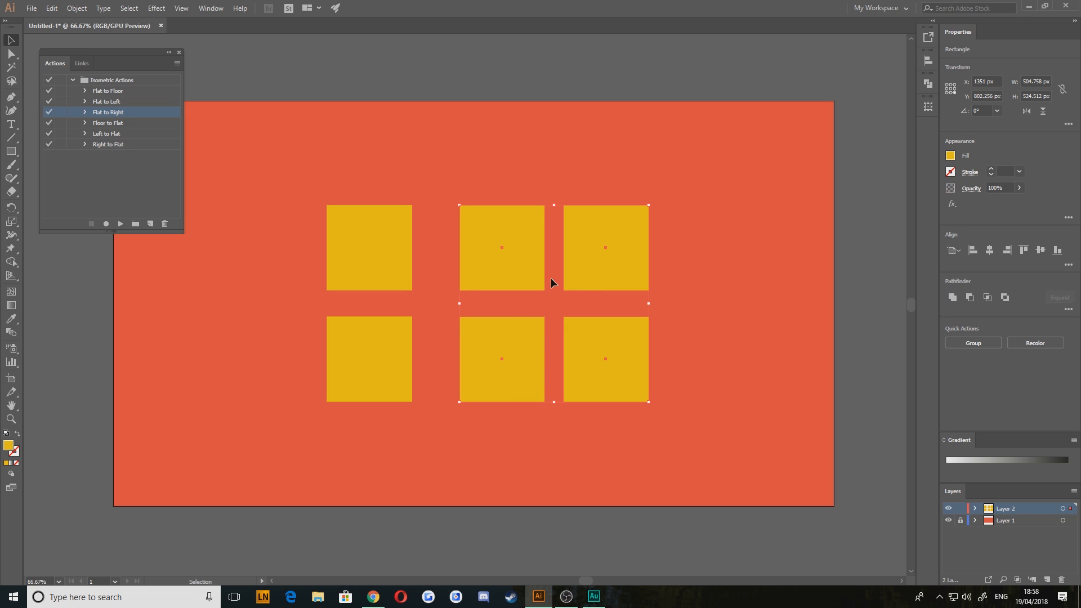
drag(726, 388, 626, 262)
drag(603, 267, 641, 272)
click(405, 313)
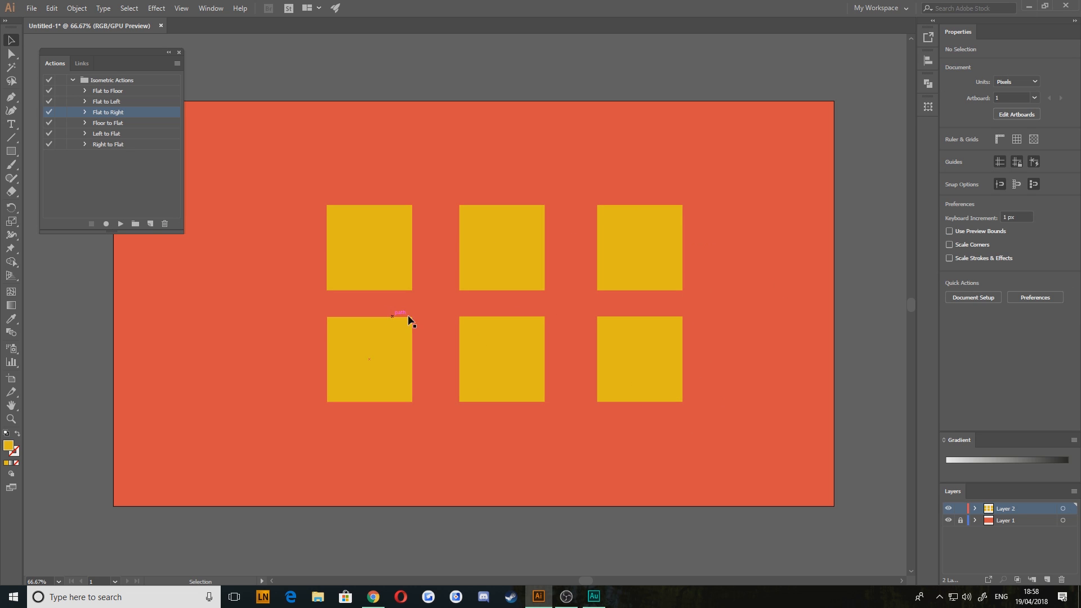
Apply the Flat to Floor, Flat to Left and Flat to Right actions to the top row's squares, in left-to-right order
click(357, 245)
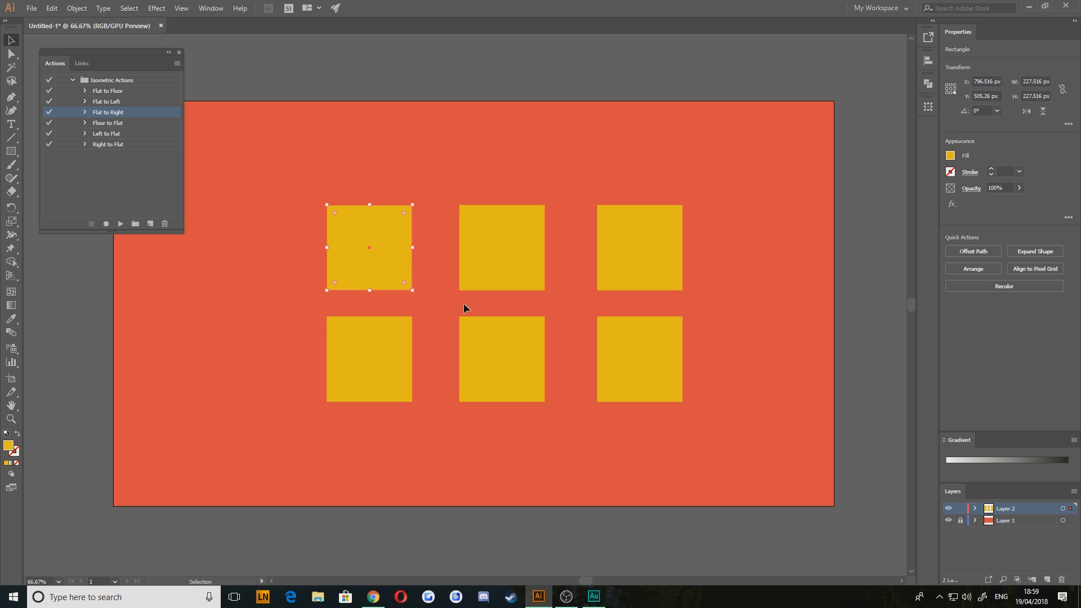
key(F2)
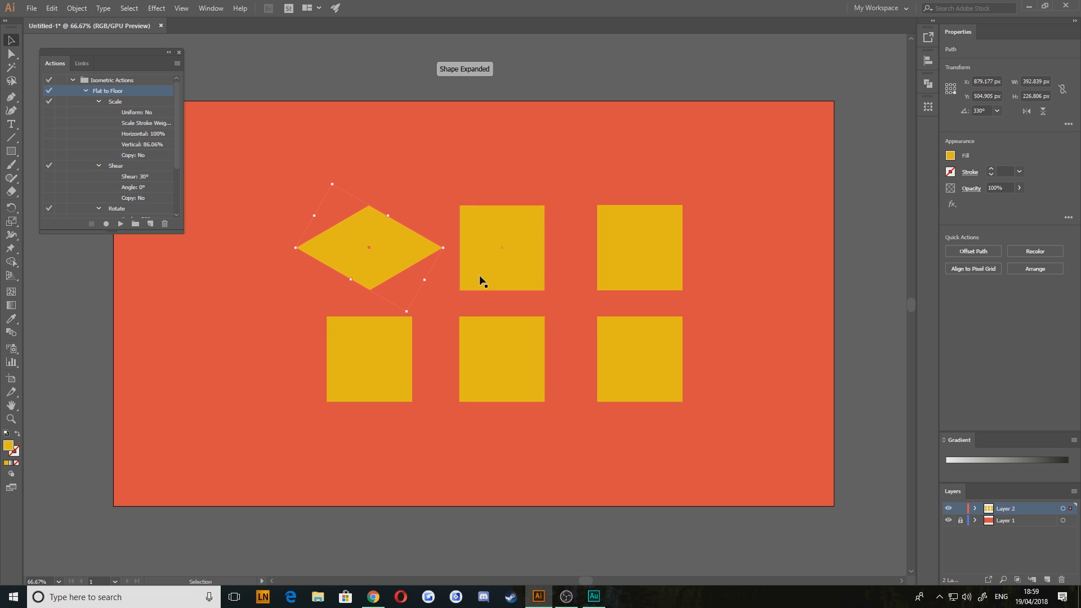
click(484, 258)
key(F3)
click(624, 246)
key(F4)
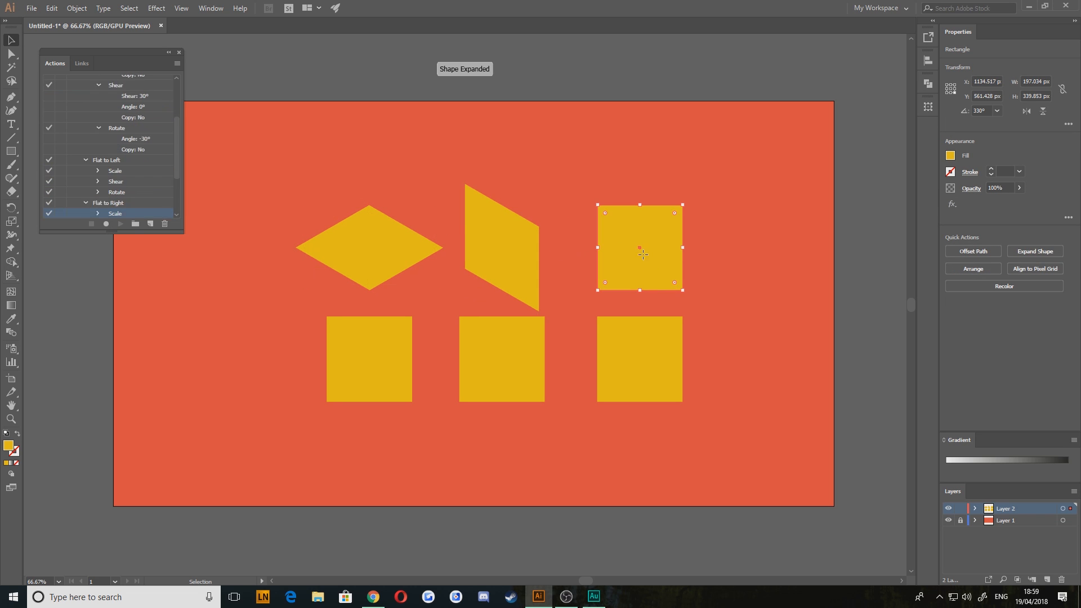
Apply Flat to Floor, Flat to Left and Flat to Right to the three squares of the bottom row, in left-to-right order
click(387, 353)
key(F2)
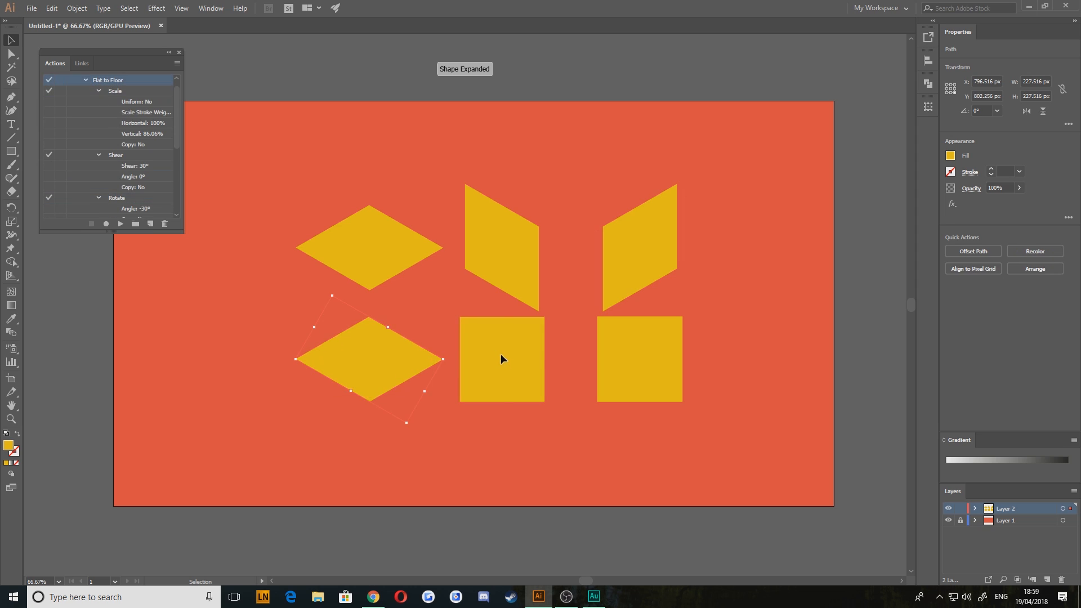
click(501, 359)
key(F3)
click(640, 351)
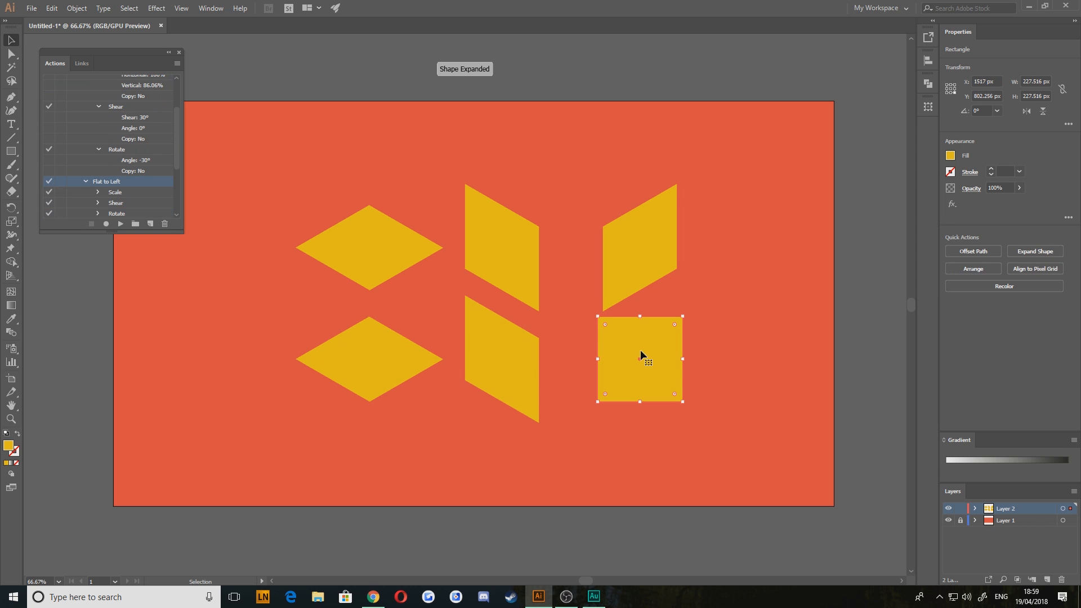
key(F4)
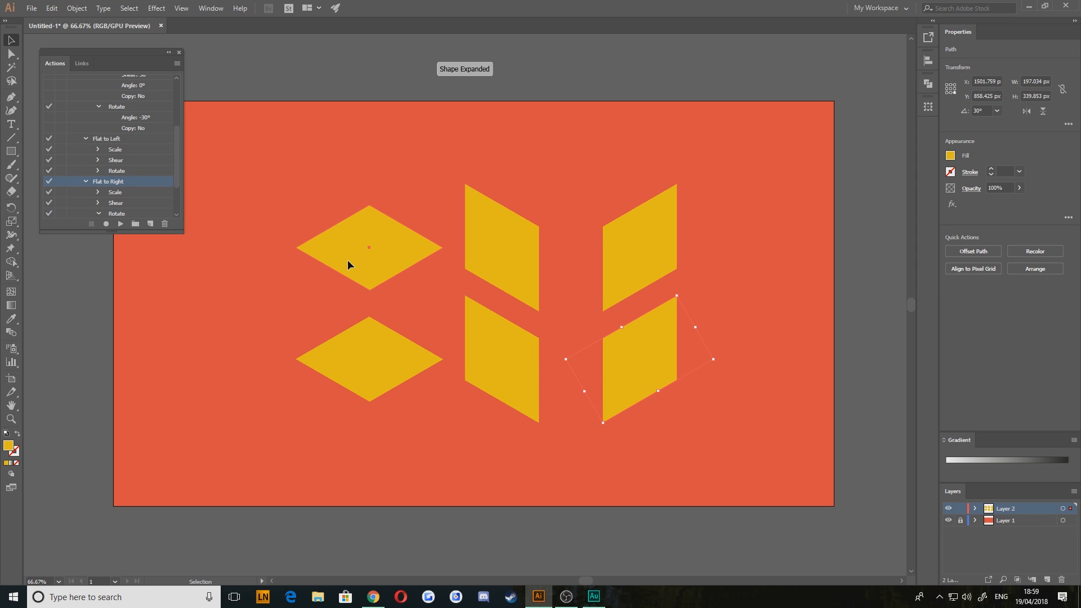
Flatten the top row's isometric shapes with the Floor to Flat, Left to Flat and Right to Flat actions
click(348, 264)
key(F5)
click(495, 269)
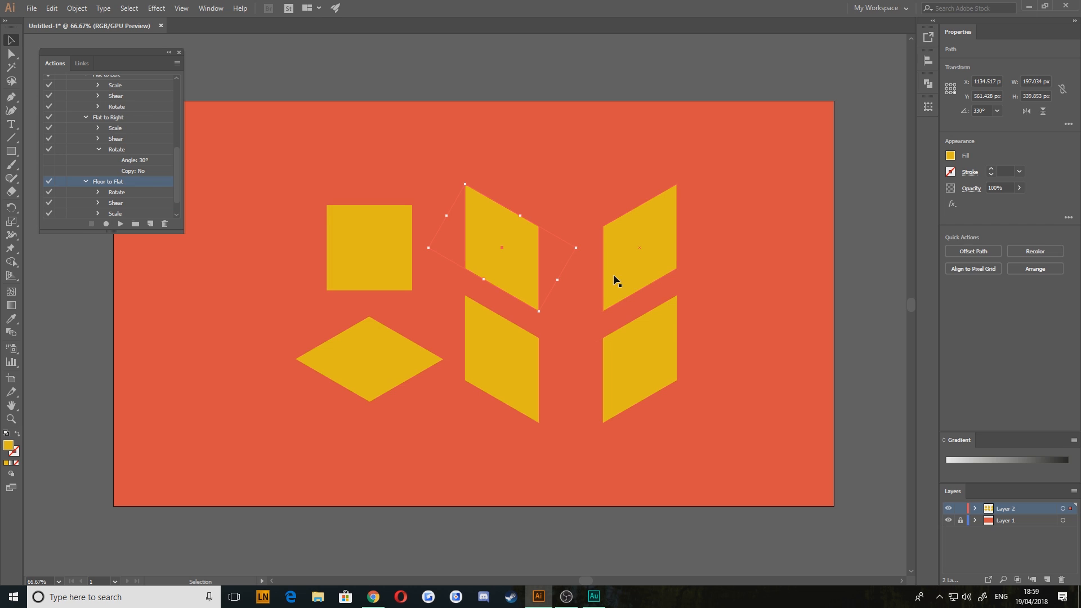
key(F6)
click(605, 279)
key(F7)
Flatten the bottom row's isometric shapes with the Floor to Flat, Left to Flat and Right to Flat actions
click(379, 343)
key(F5)
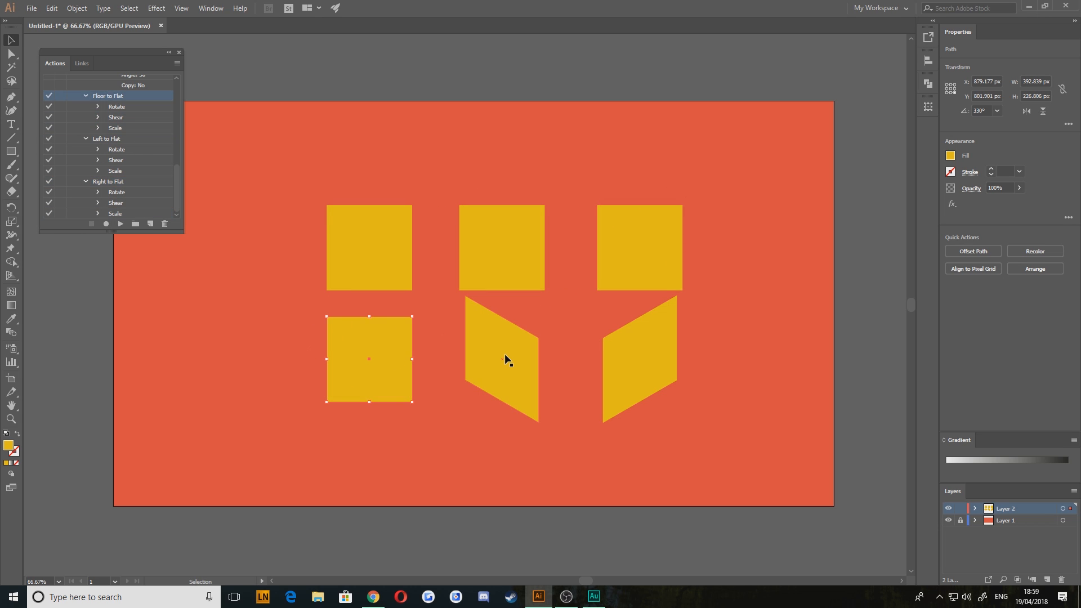
click(505, 353)
key(F6)
click(619, 360)
key(F7)
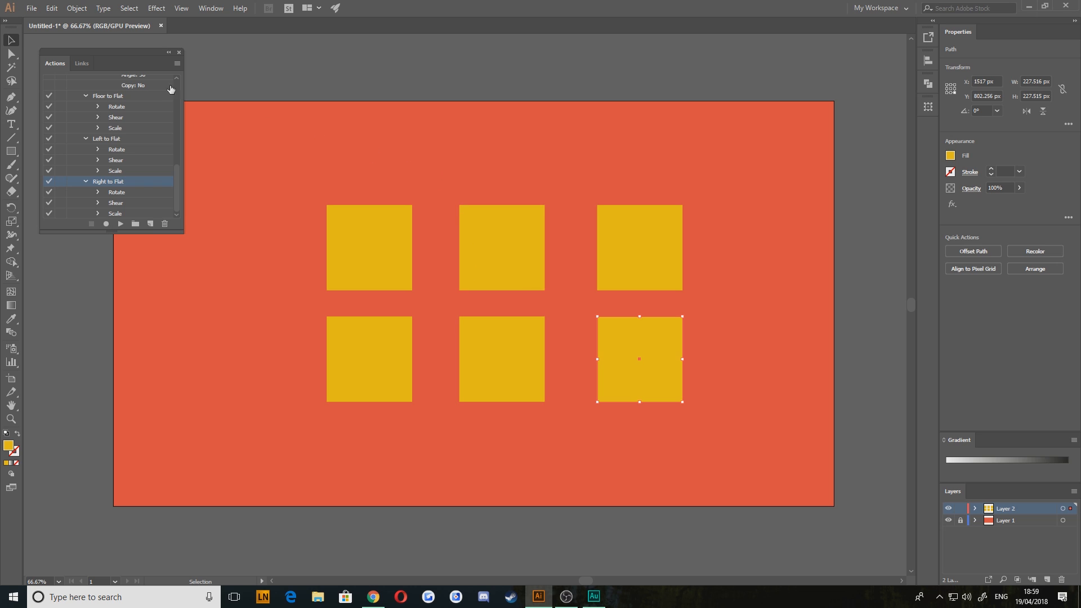
Collapse all six expanded actions in the Isometric Actions set, including the details of their recorded operations
scroll(174, 177, up, 2)
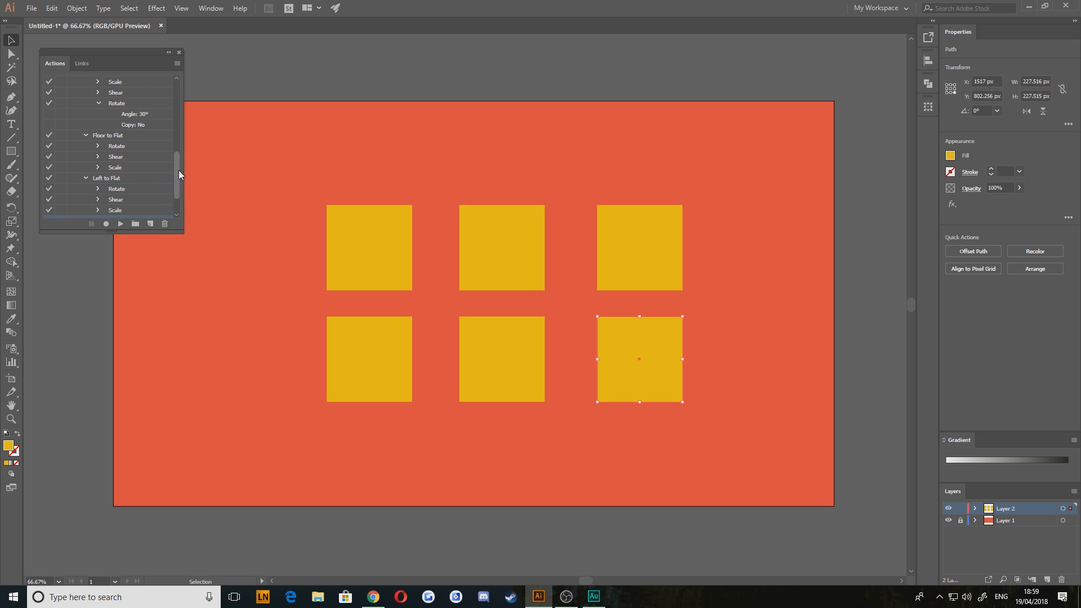
drag(178, 170, 166, 82)
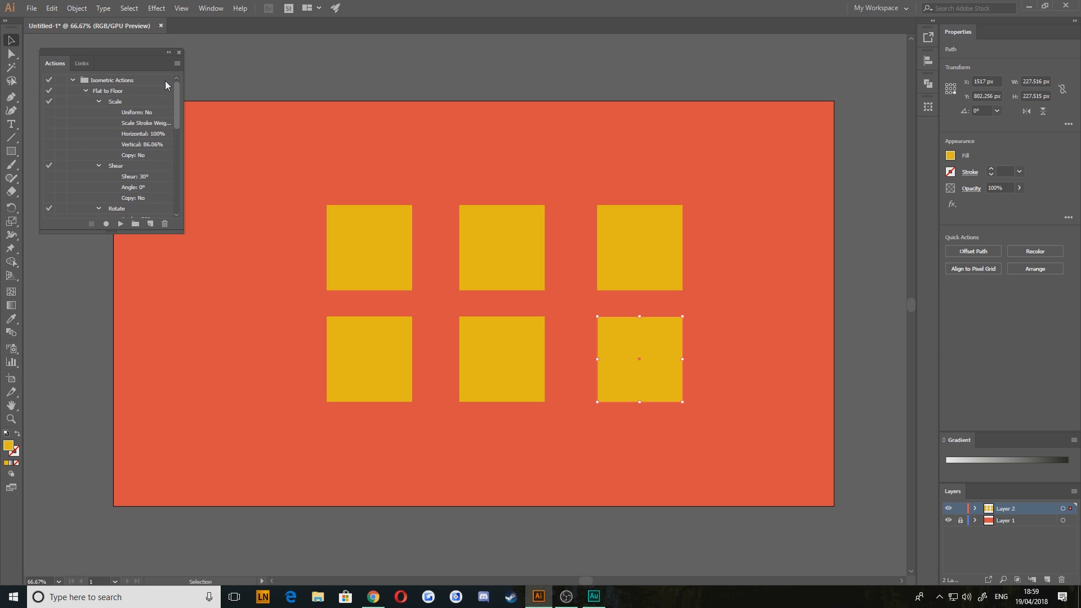
click(98, 101)
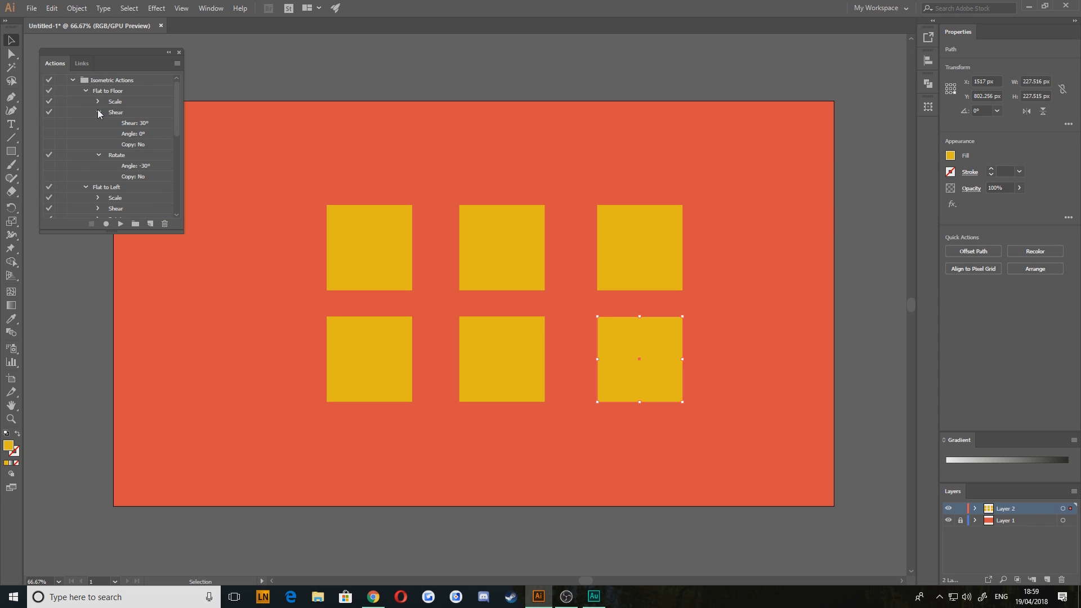
click(99, 112)
click(99, 123)
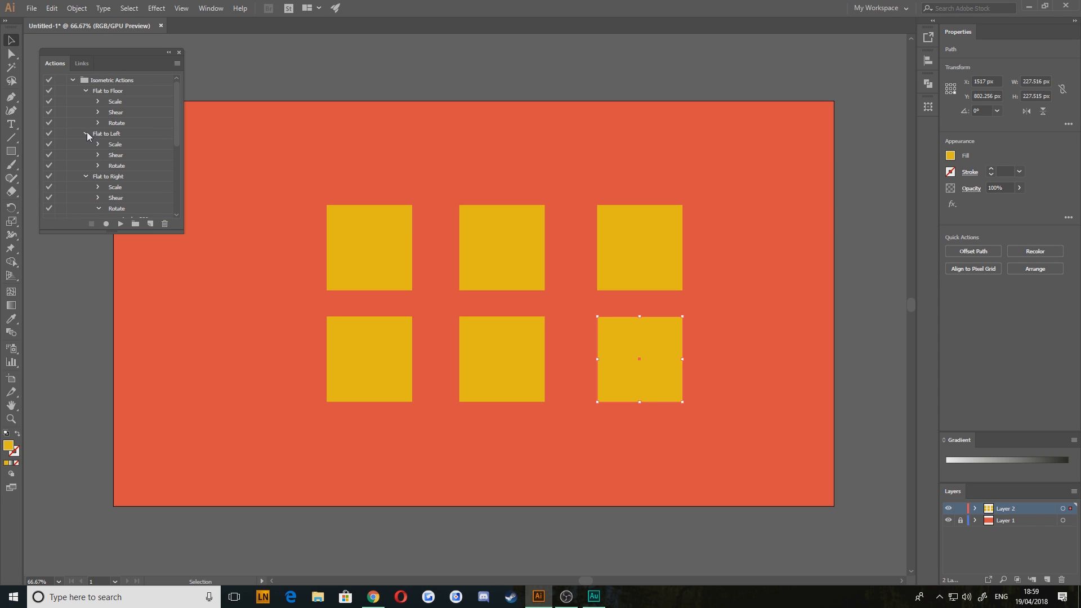
click(86, 134)
click(86, 145)
click(86, 155)
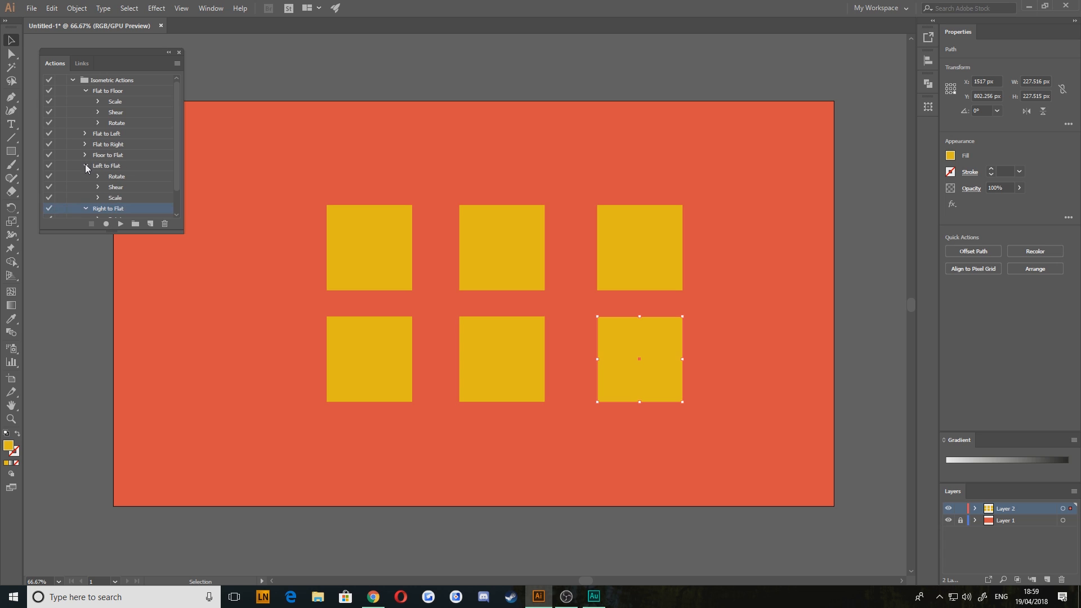
click(86, 166)
click(85, 176)
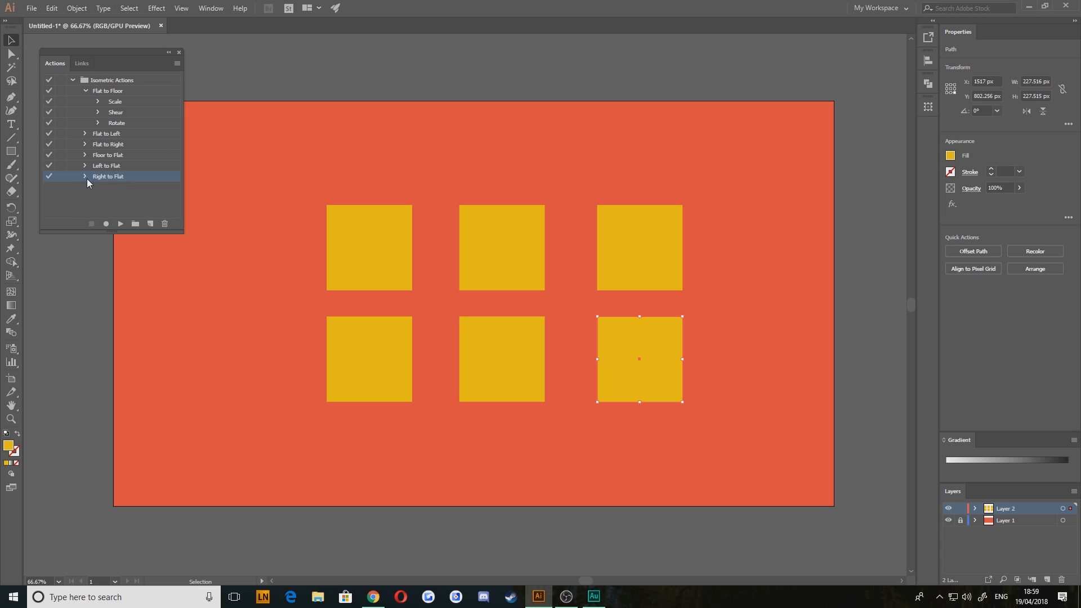
click(87, 91)
Reset the action list to the default actions, replacing the Isometric Actions set
click(211, 8)
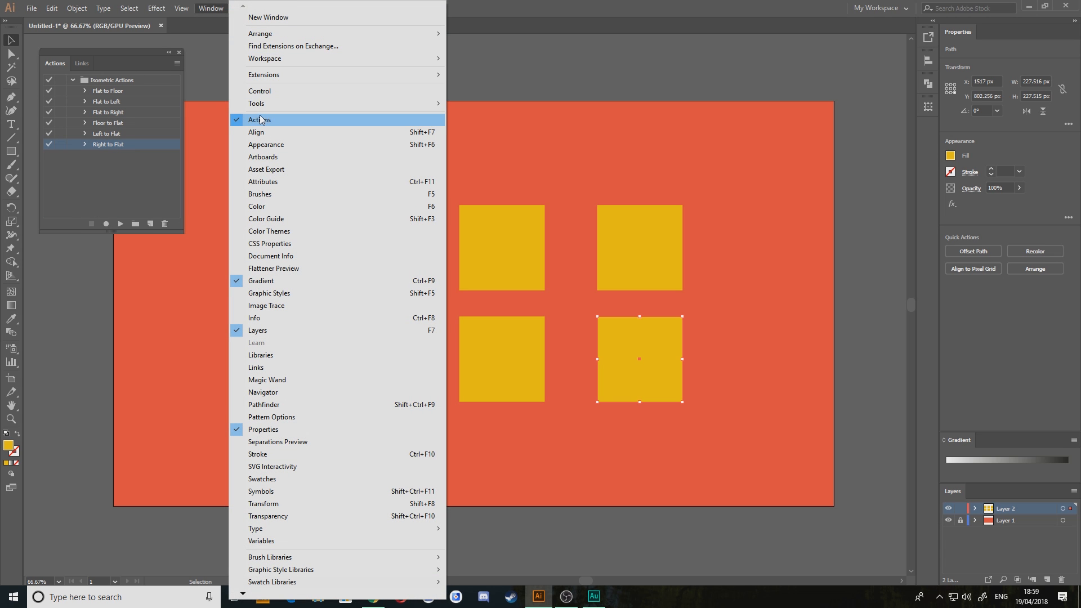
click(111, 54)
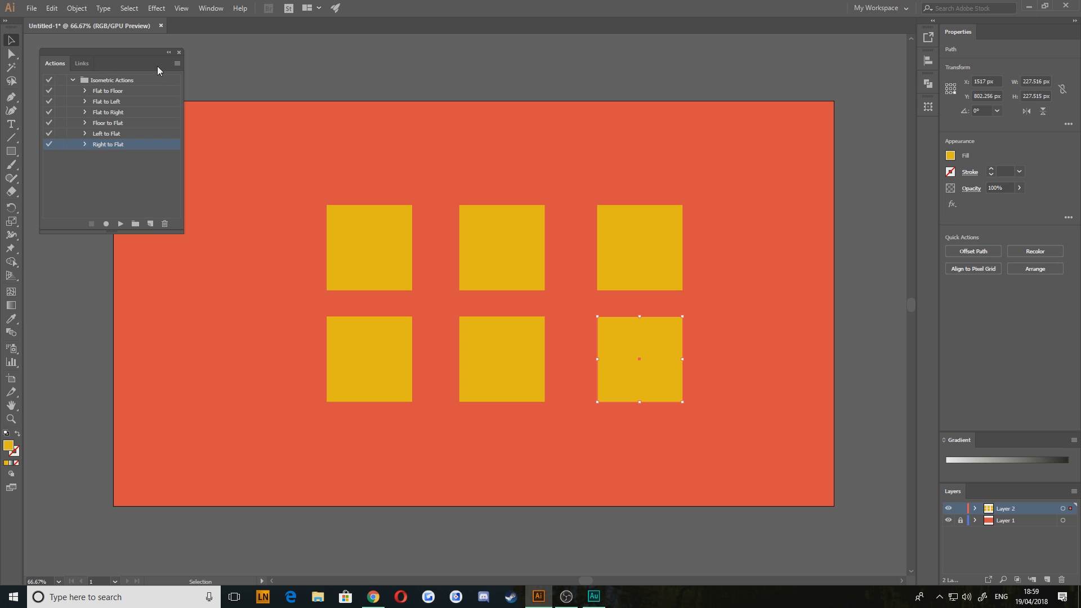
click(177, 63)
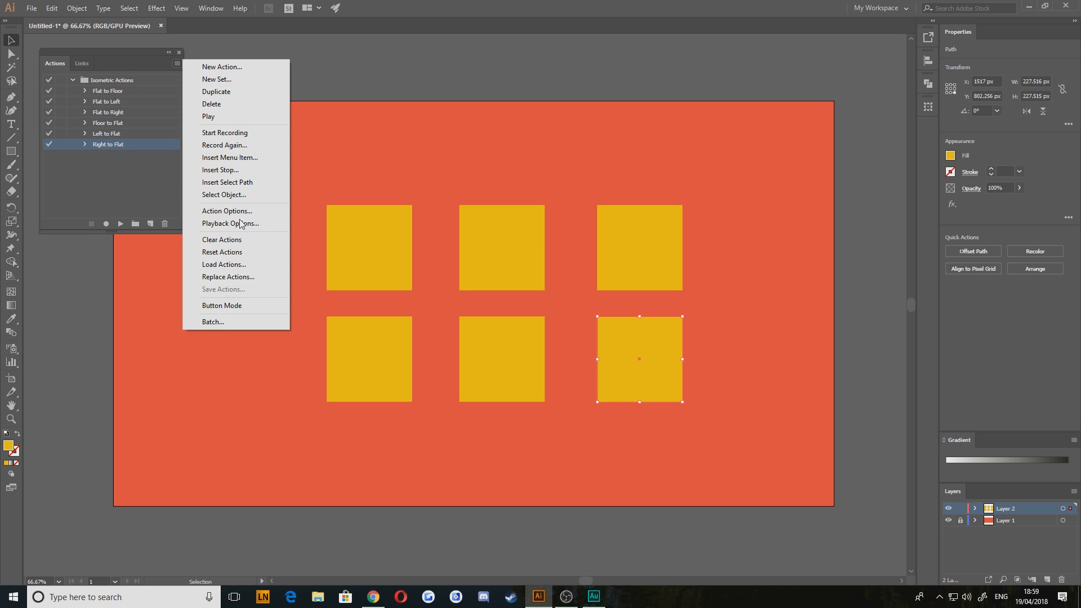
click(220, 254)
click(543, 317)
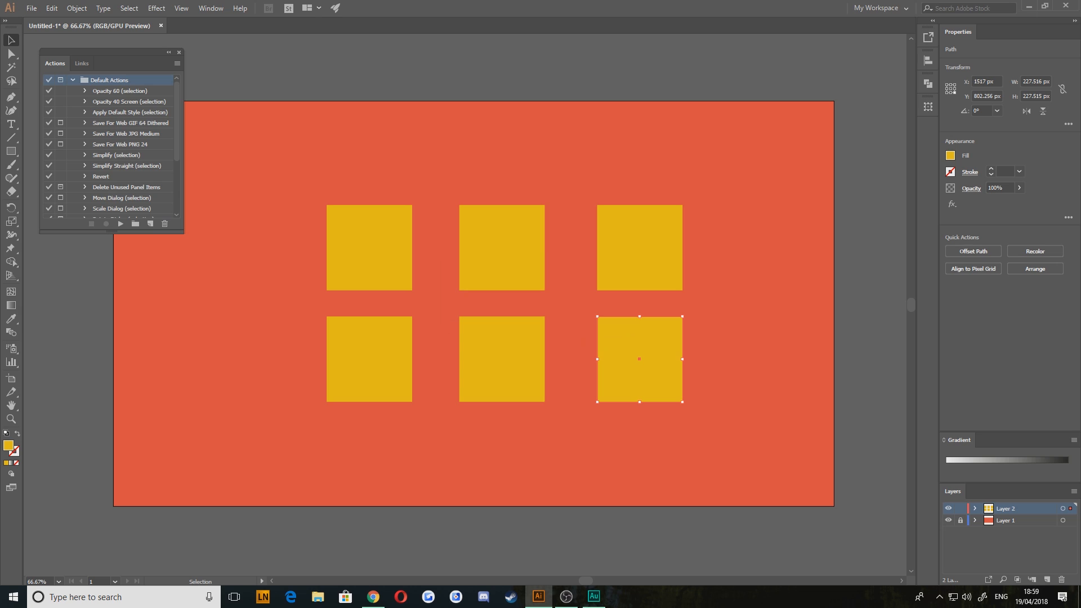
Try the default Opacity 60 (selection) action on the top-left square, undo it and clear the selection
drag(176, 104, 197, 90)
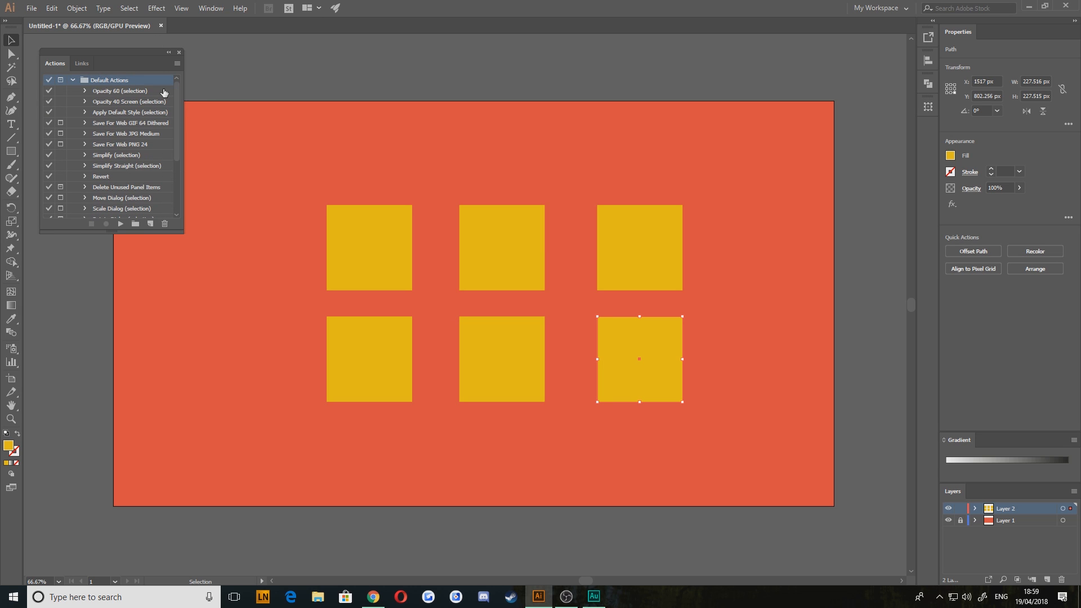
click(120, 92)
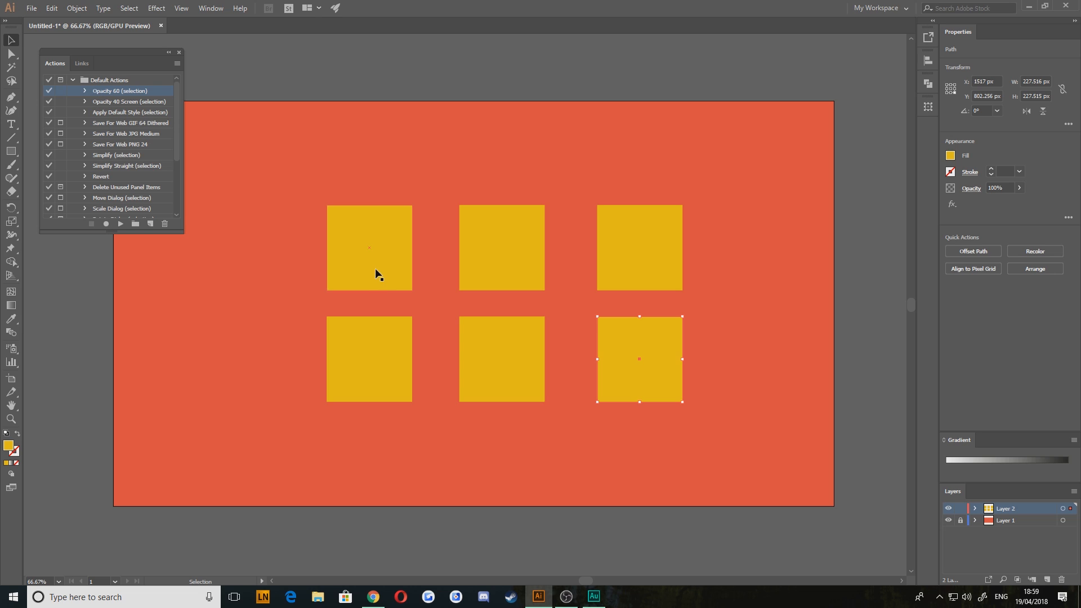
click(375, 268)
click(121, 223)
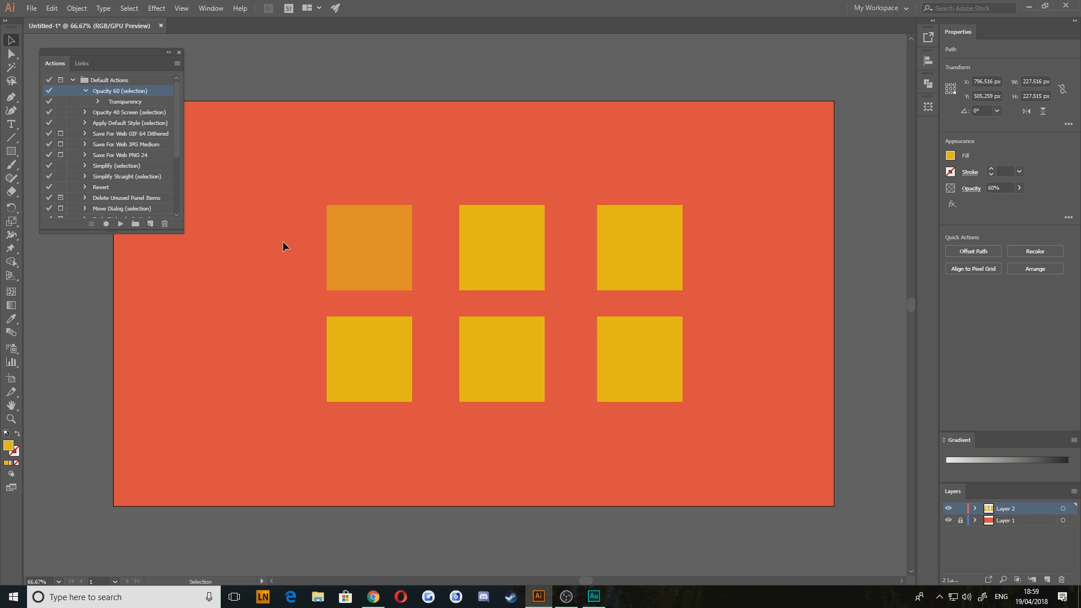
click(283, 246)
key(ctrl+z)
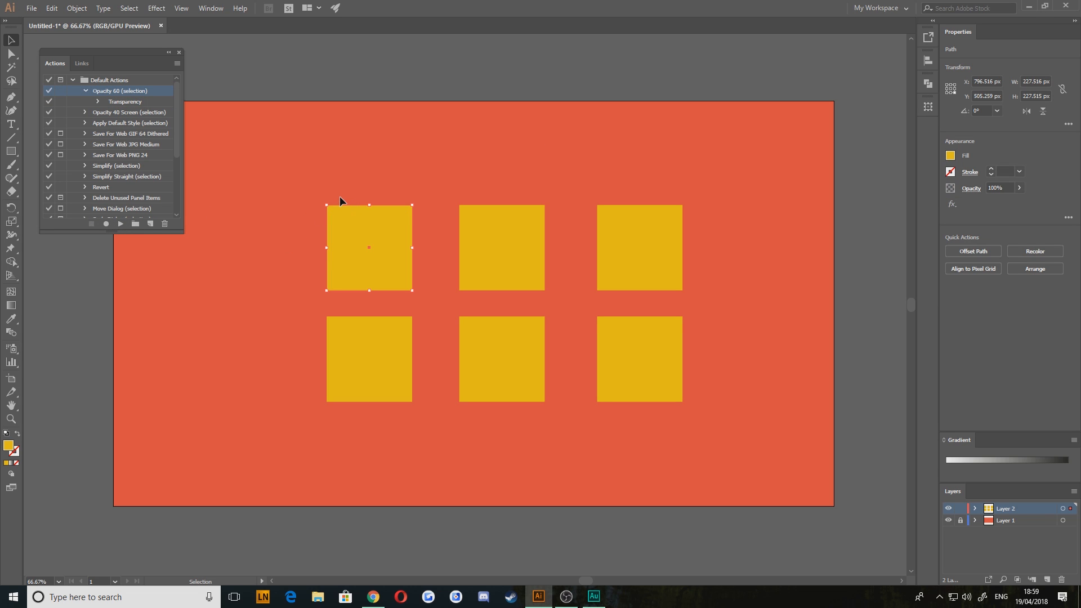
click(296, 153)
Collapse the Default Actions set and create a new action set named Isometric Tutorial
click(73, 80)
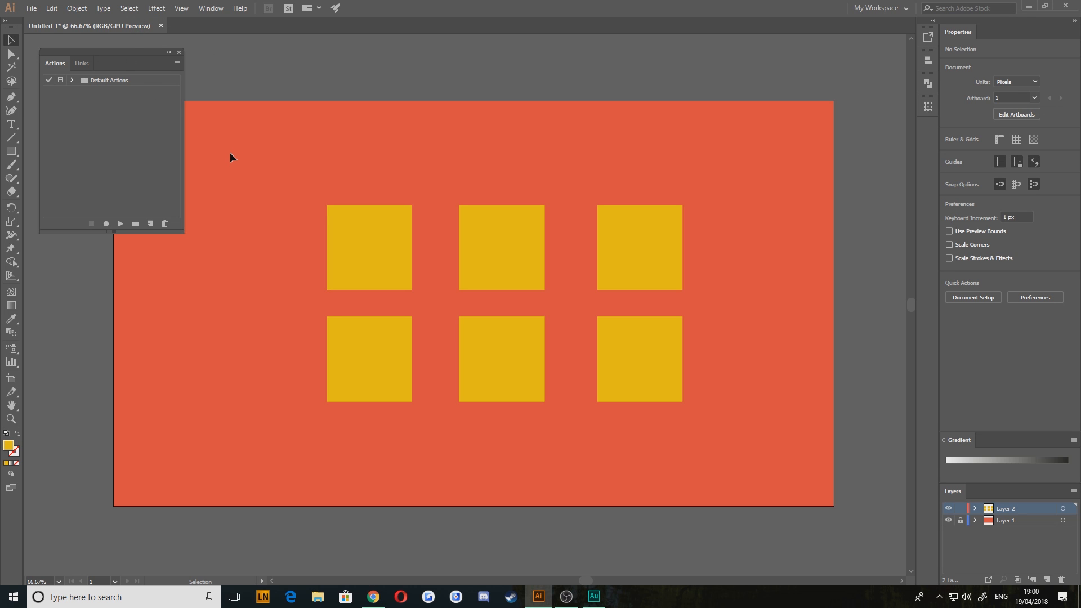
click(135, 223)
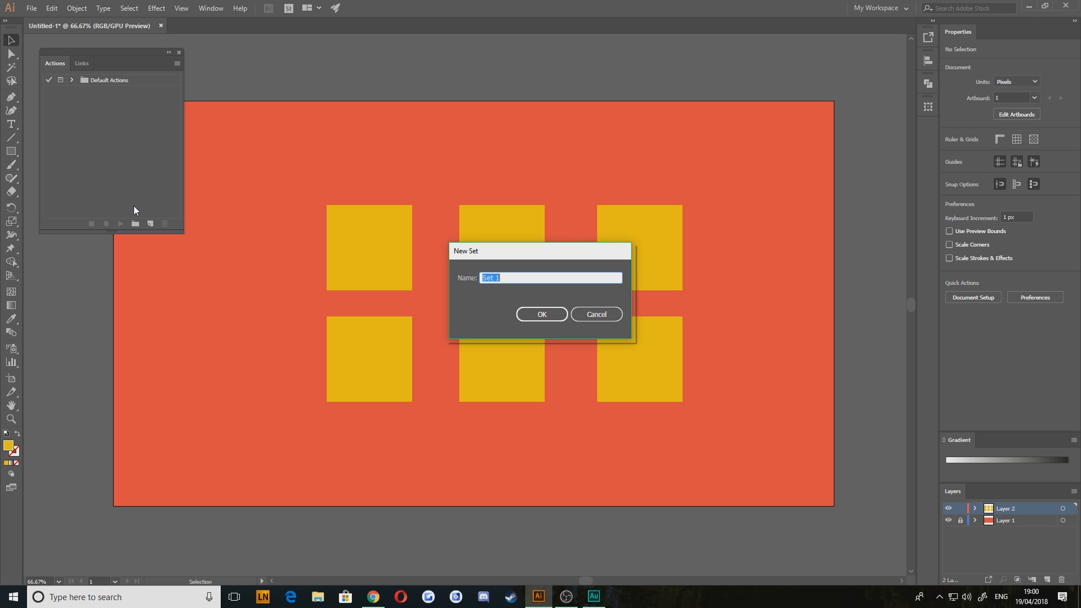
text(Isometric Tutorial)
key(Return)
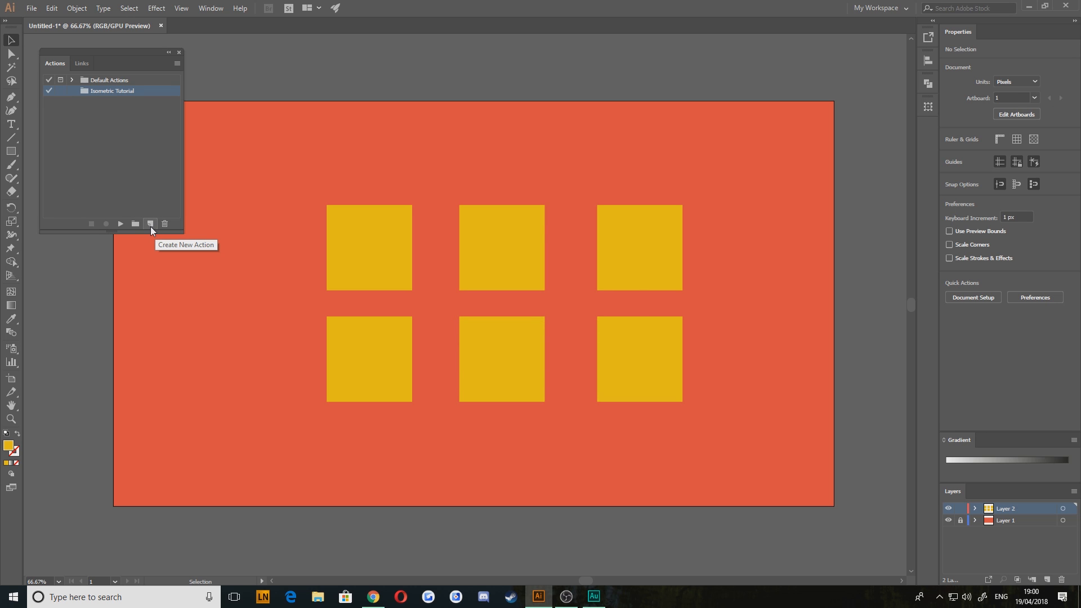
Create an action named Flat to Floor in the Isometric Tutorial set, without a function key or color, and start recording it
click(151, 227)
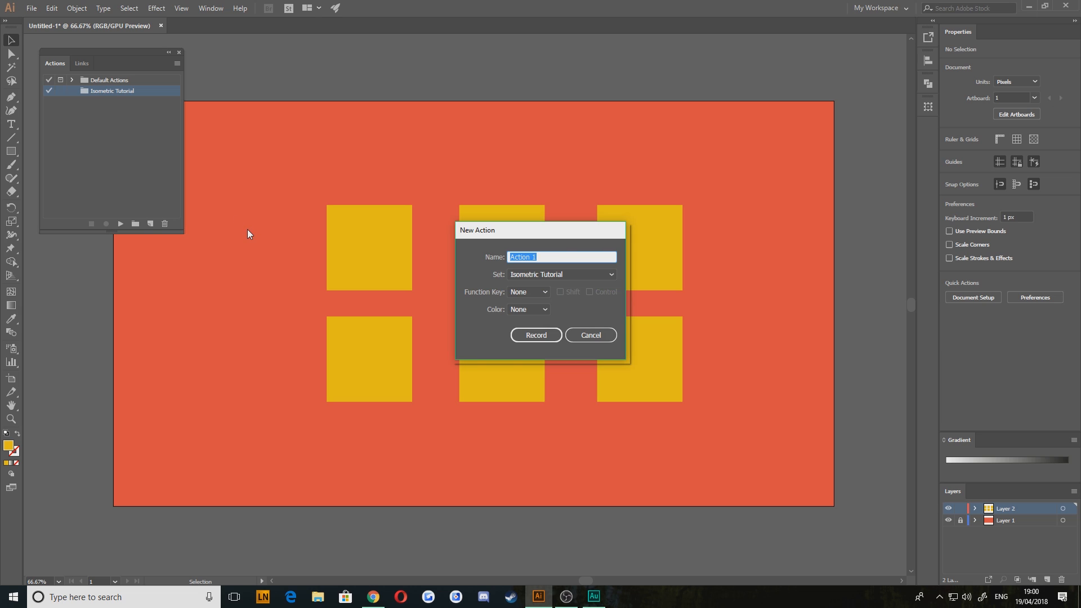
text(Flat to FLoor)
key(BackSpace)
key(BackSpace)
key(BackSpace)
key(BackSpace)
text(loor)
click(515, 294)
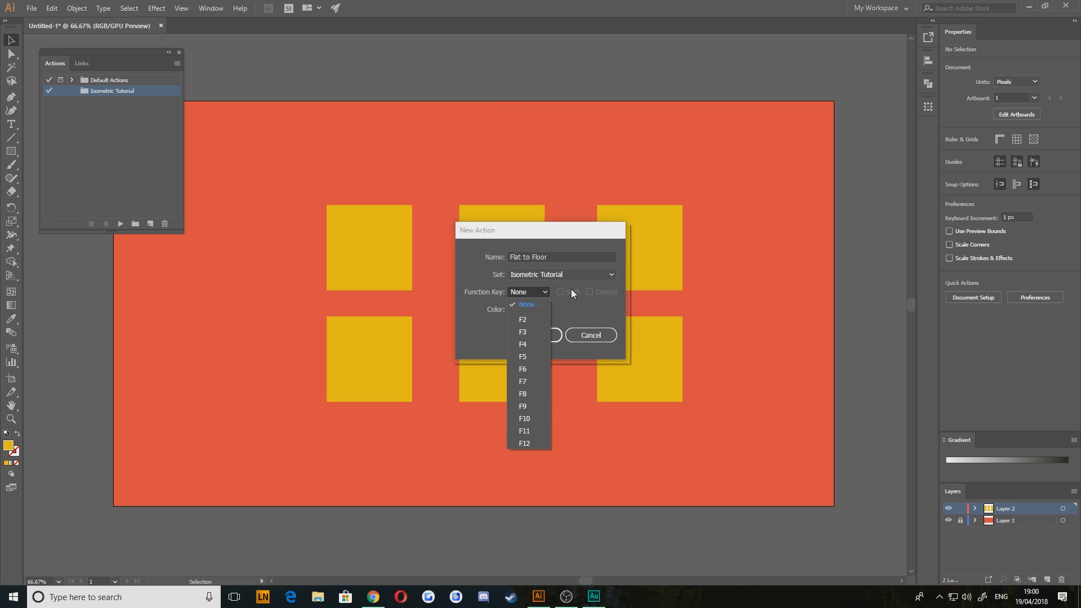
click(582, 299)
click(528, 309)
click(487, 316)
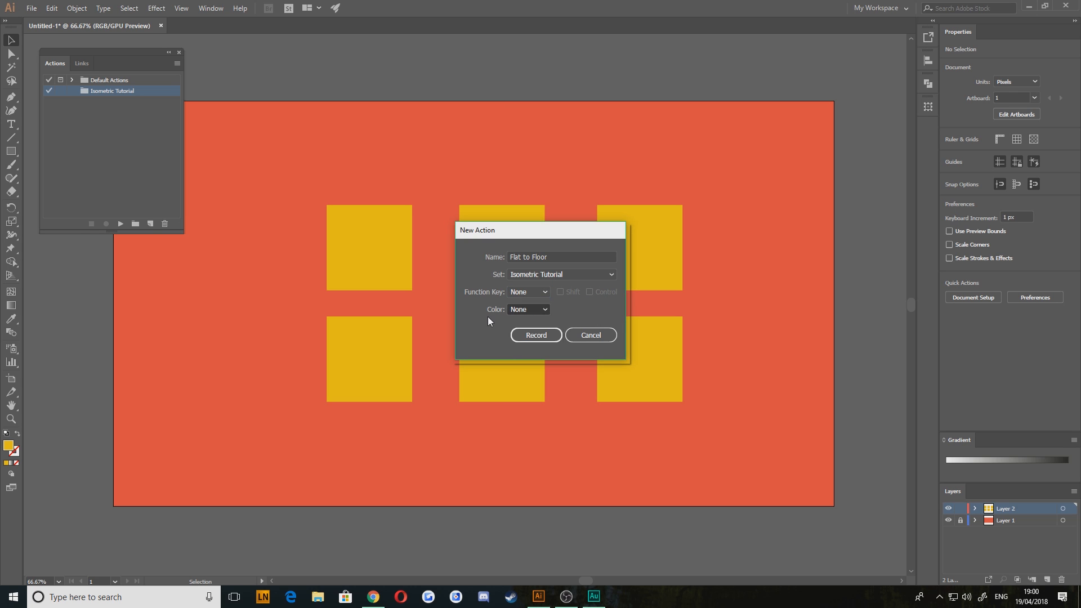
click(535, 335)
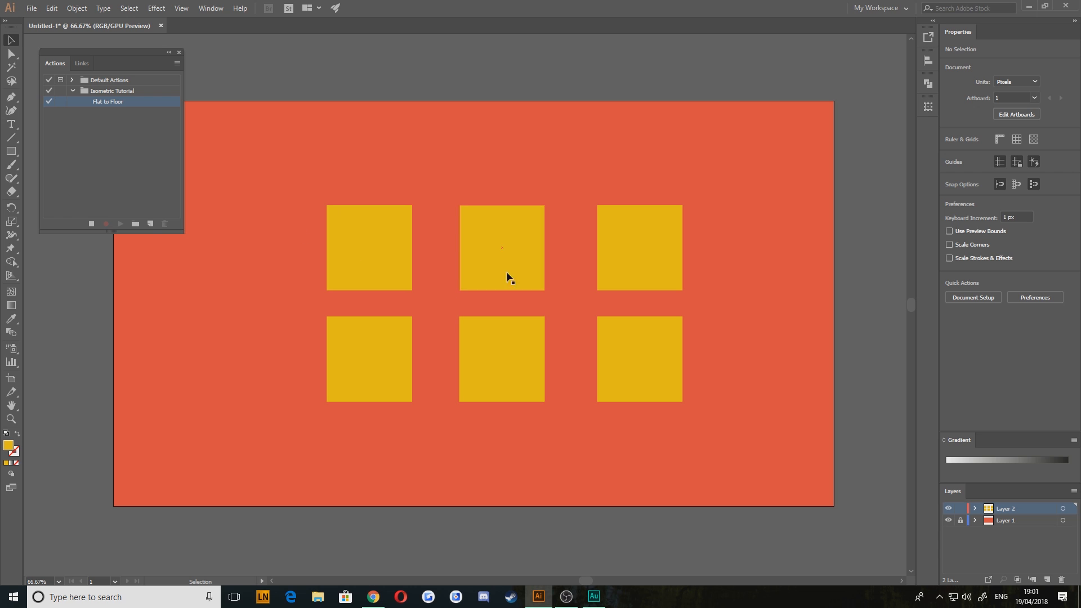
Scale the top-left square non-uniformly to 100% horizontal and 86.064% vertical while recording, and collapse the recorded Scale entry
click(350, 225)
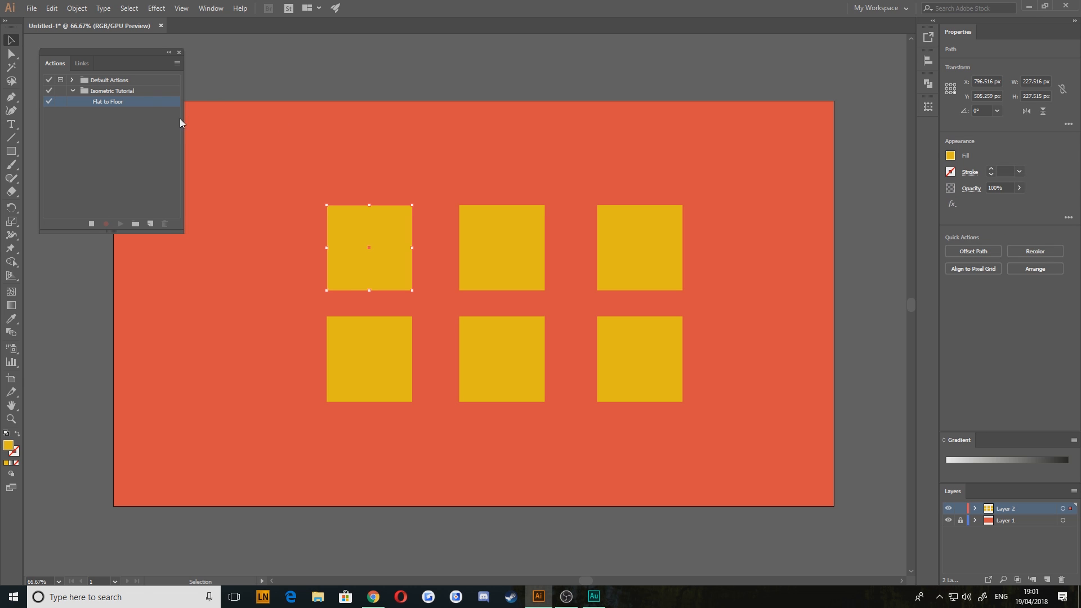
click(77, 8)
mouse_move(95, 21)
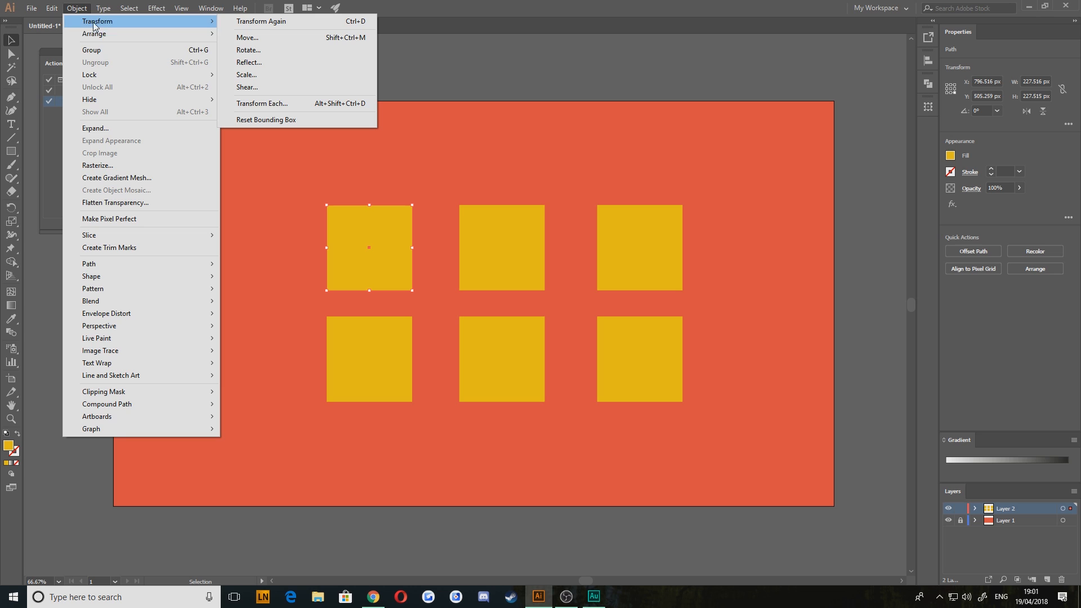
click(246, 75)
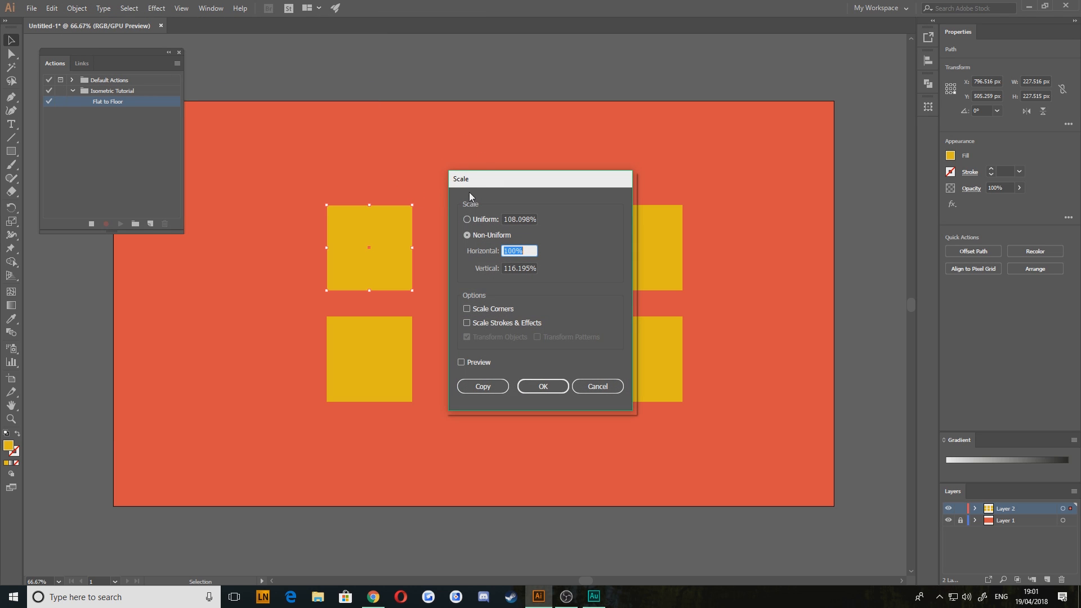
click(510, 268)
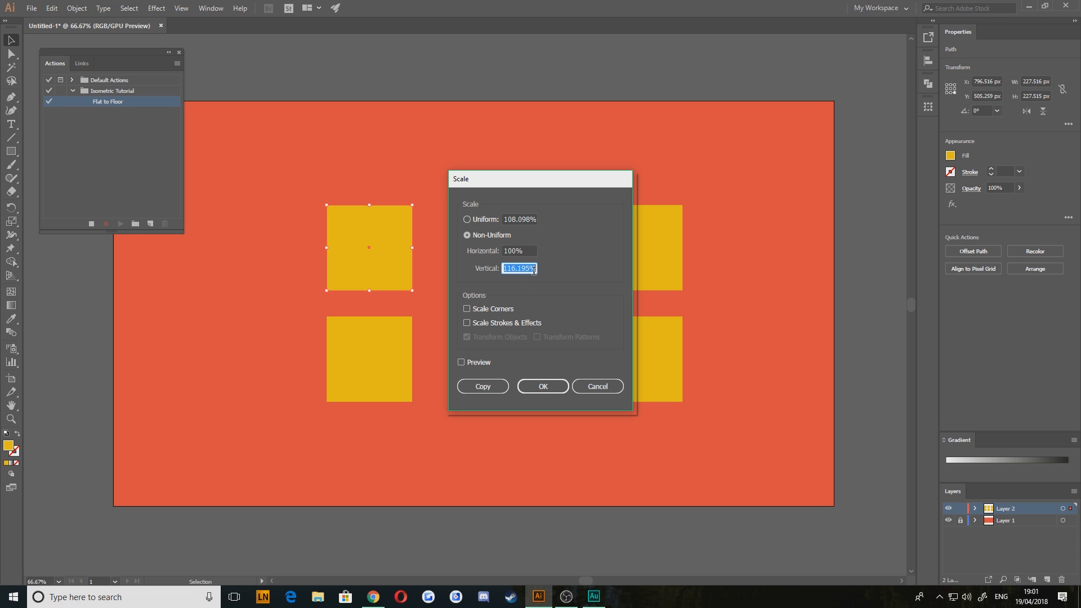
text(86.064%)
click(537, 386)
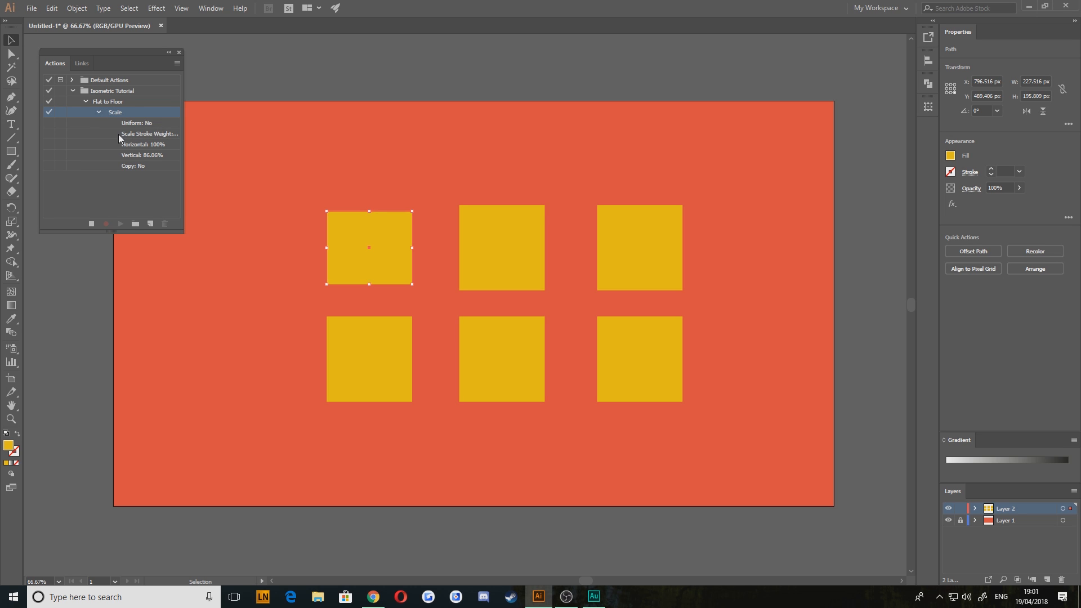
click(98, 112)
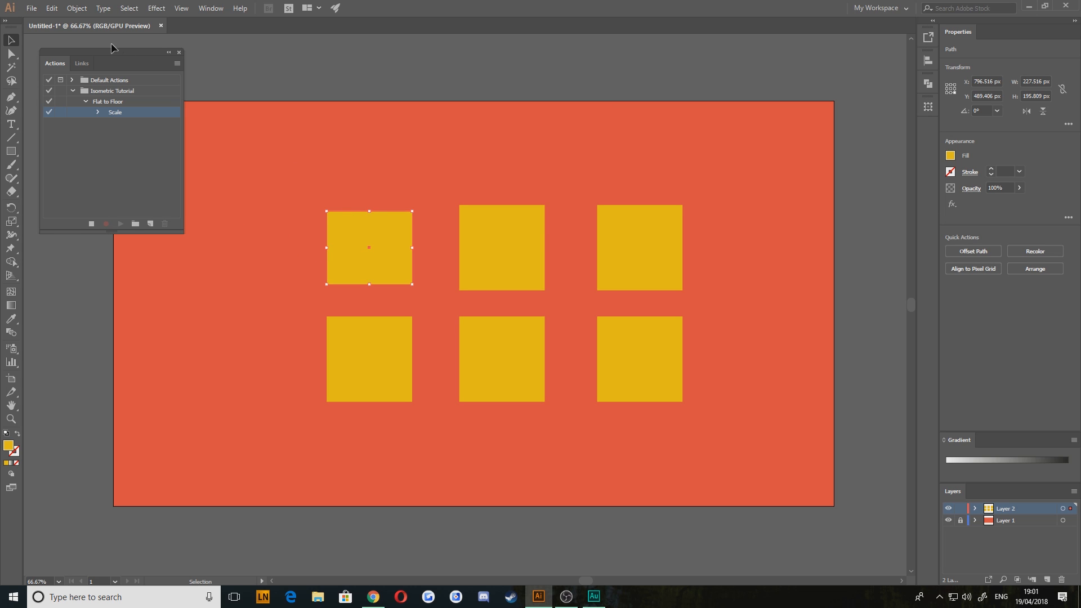
Shear the scaled top-left square by -30° along the horizontal axis while recording
click(82, 9)
mouse_move(113, 21)
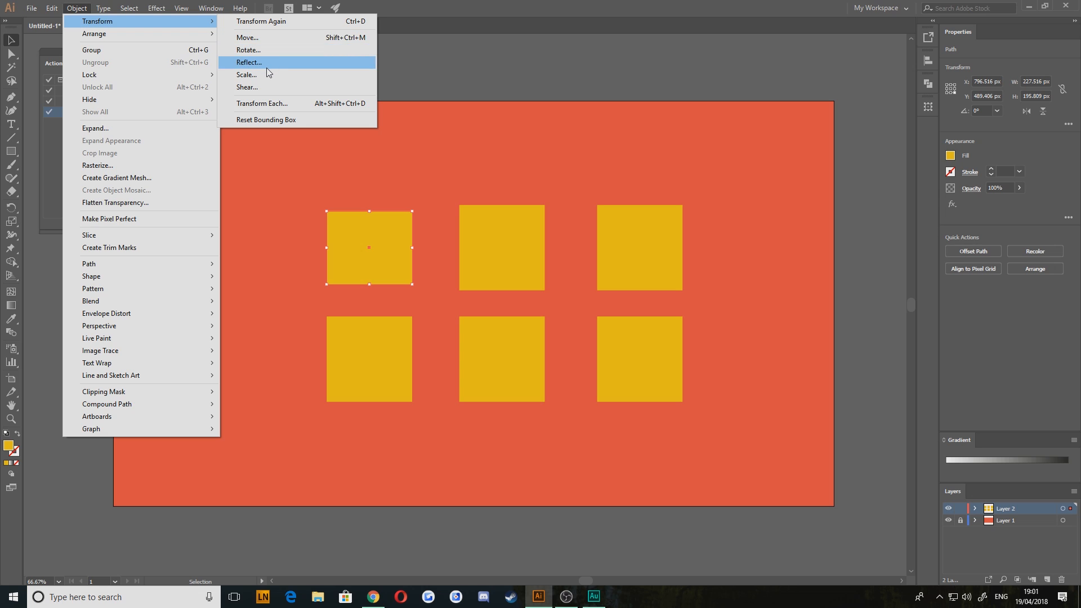
click(251, 88)
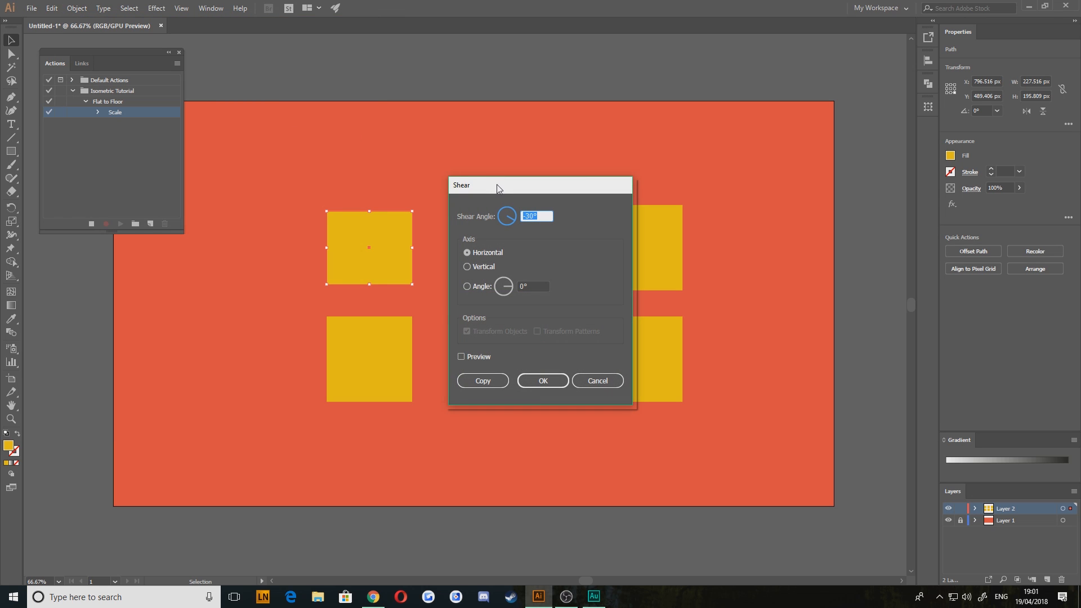
click(539, 385)
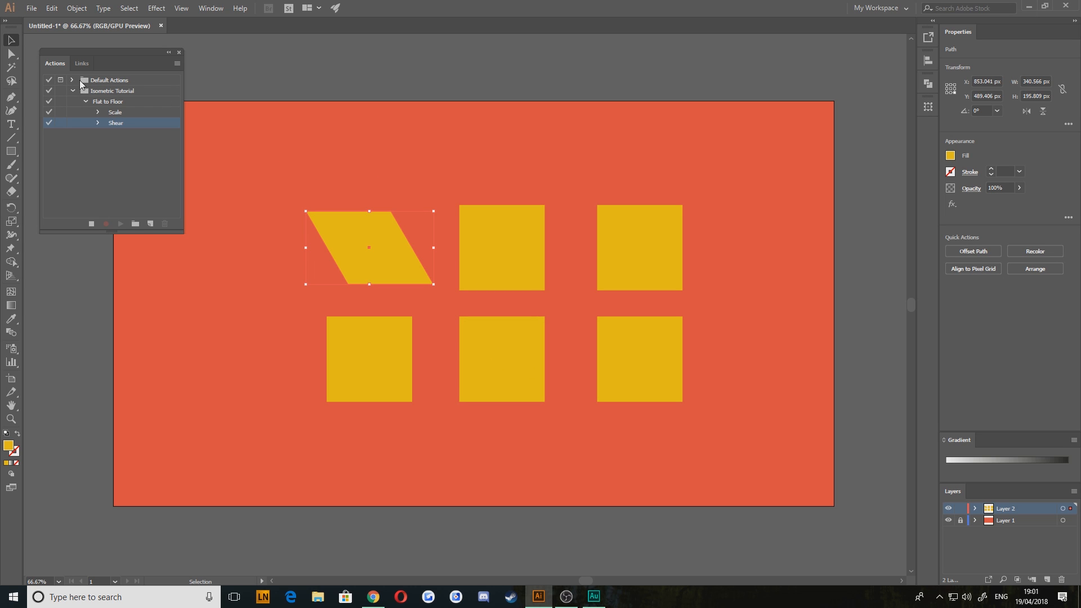
Rotate the sheared top-left shape by -30° while recording
click(76, 8)
mouse_move(97, 21)
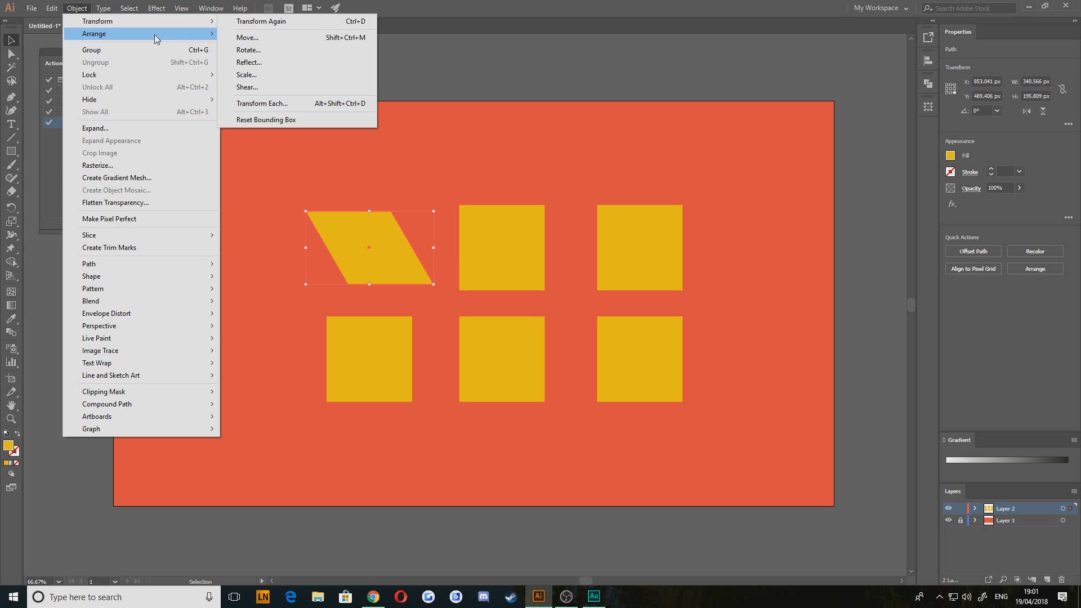
click(249, 51)
click(540, 337)
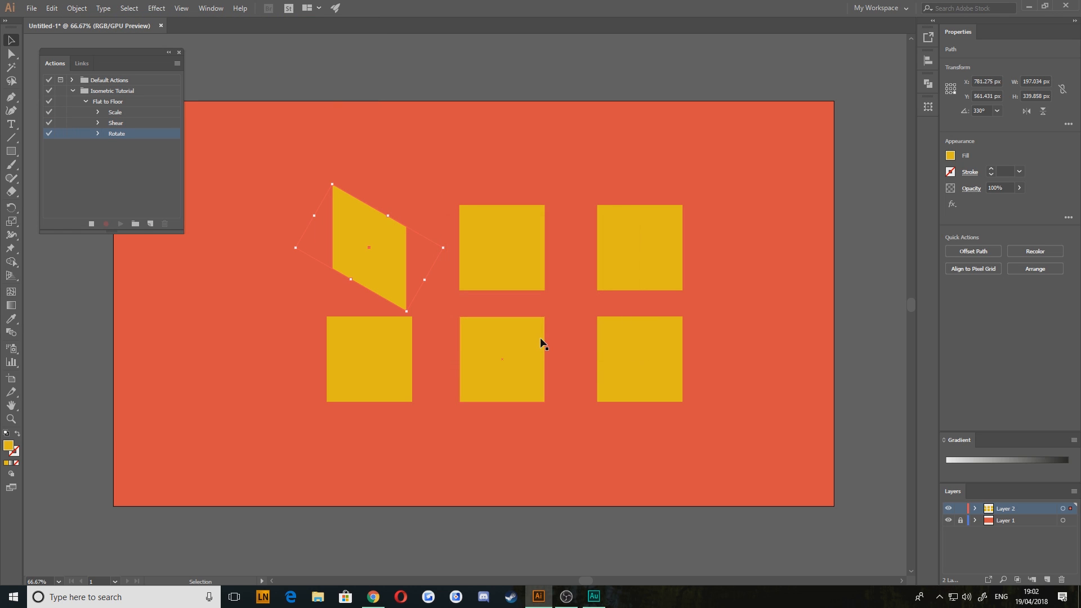
Undo the rotation, shear and scale of the top-left square, and expand the recorded Rotate entry to inspect its settings
key(a)
key(ctrl+z)
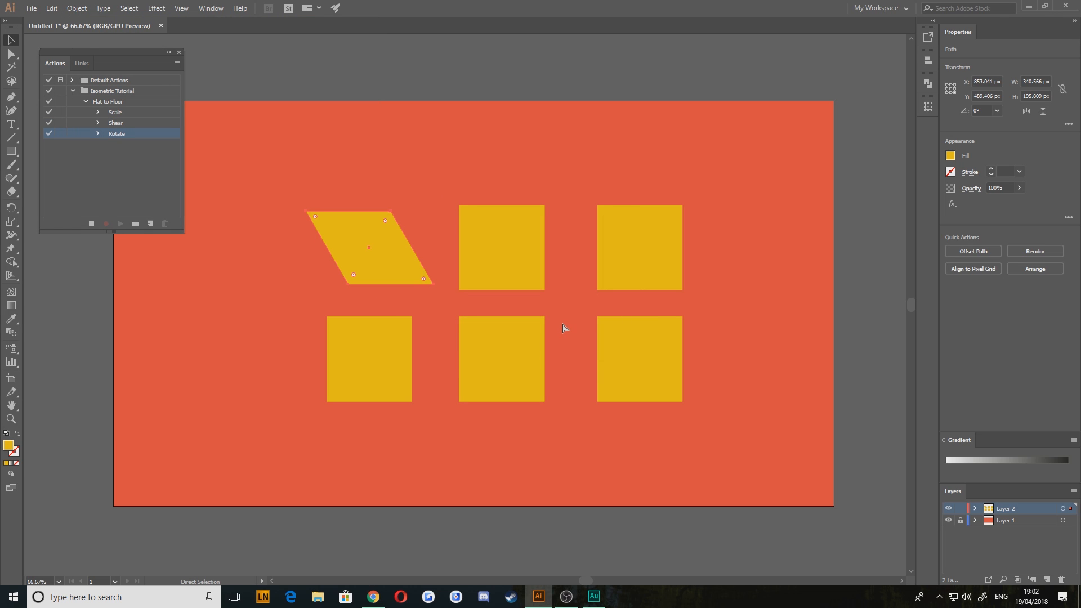
key(ctrl+z)
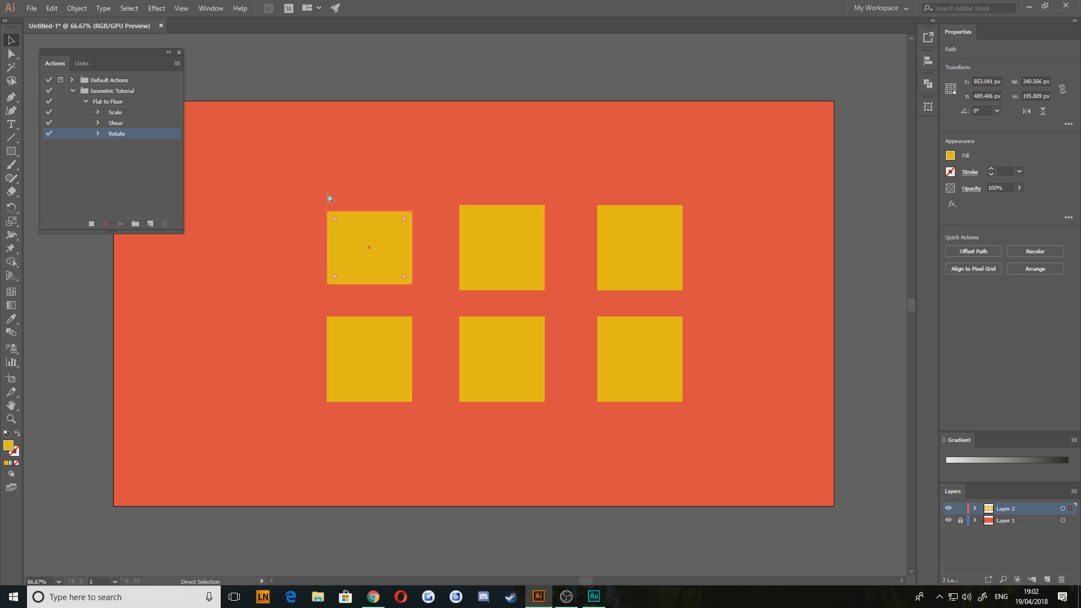
key(v)
click(98, 134)
key(ctrl+z)
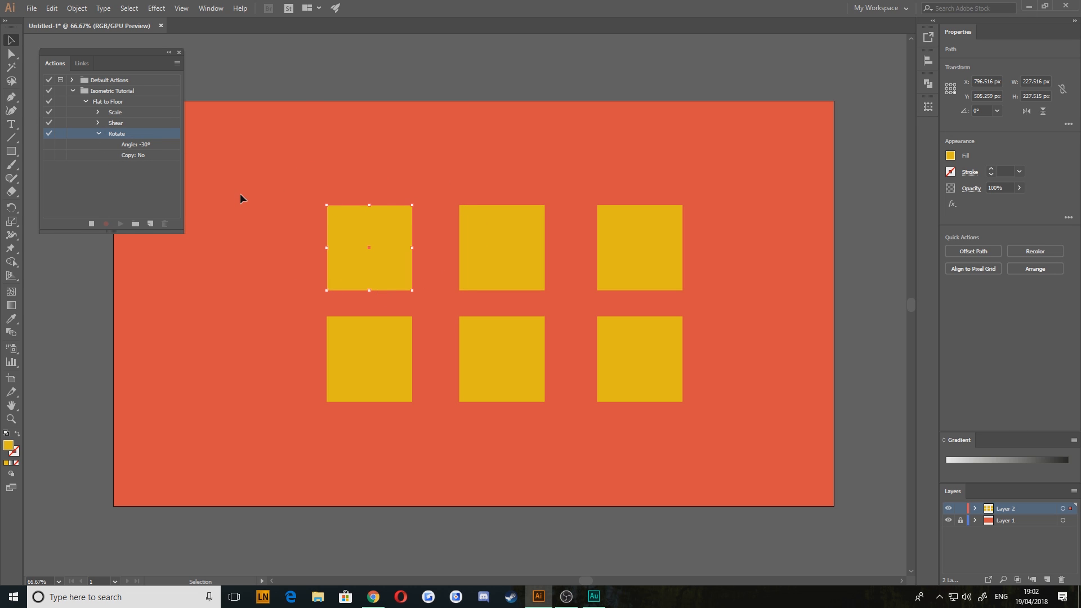
Stop recording and delete the Flat to Floor action from the Isometric Tutorial set
click(91, 224)
click(128, 165)
click(127, 157)
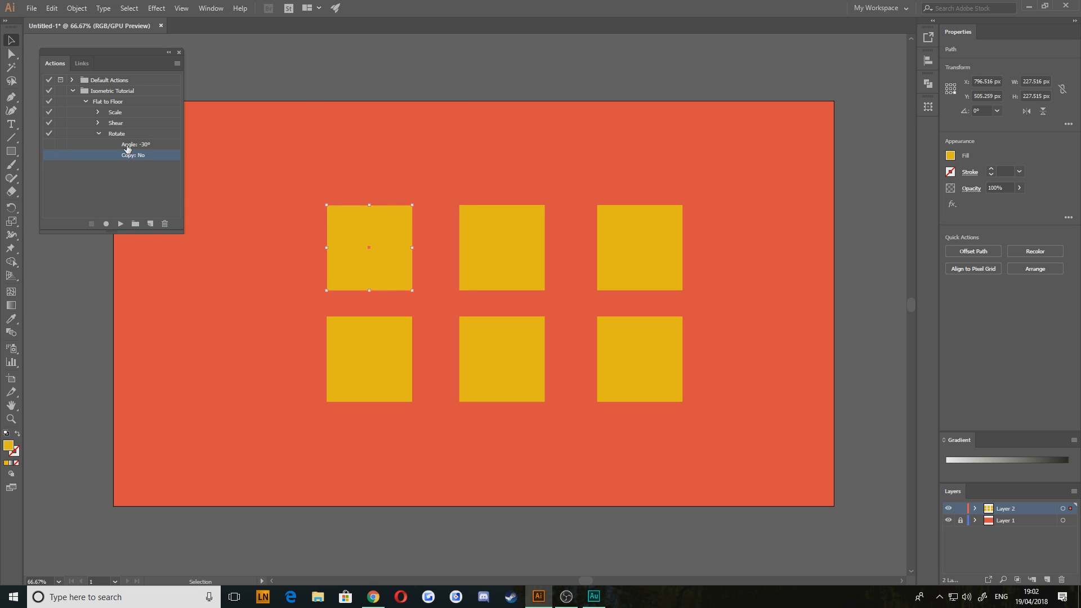
click(124, 145)
click(111, 134)
click(110, 124)
click(109, 113)
click(105, 133)
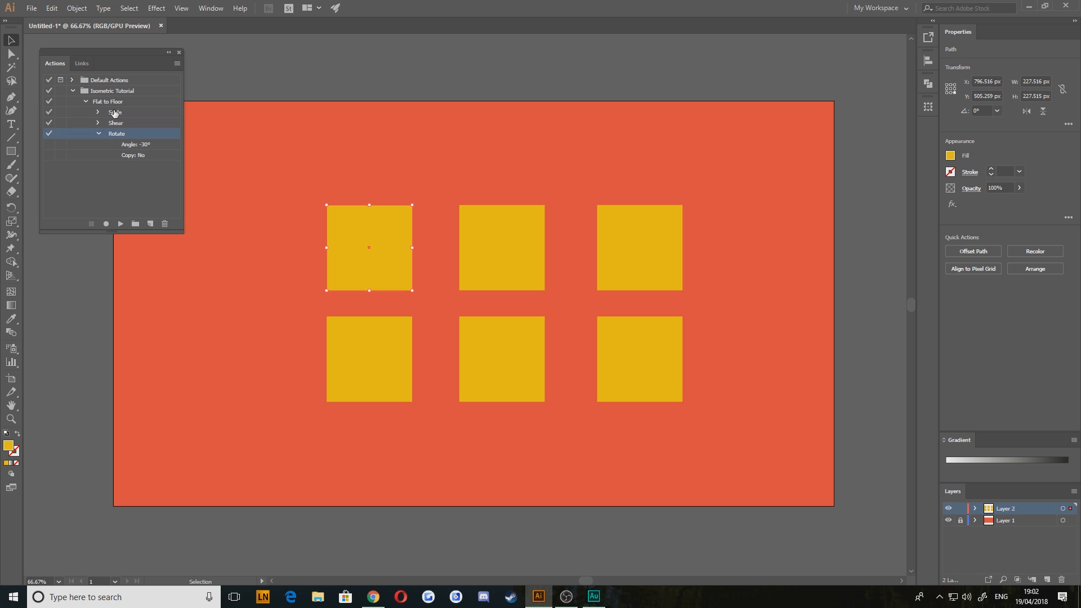
click(114, 113)
click(108, 104)
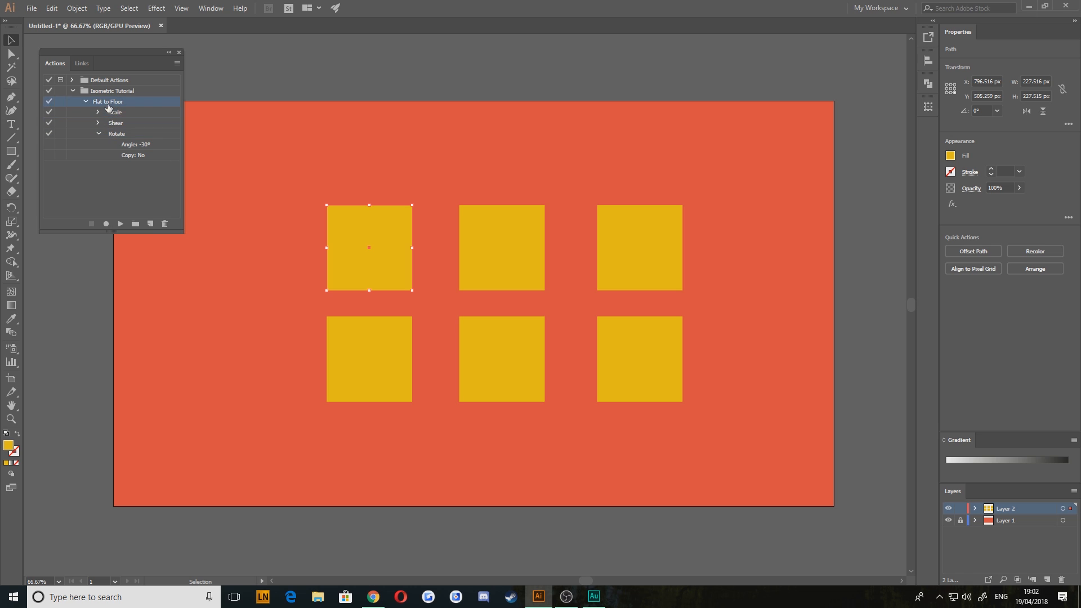
click(165, 224)
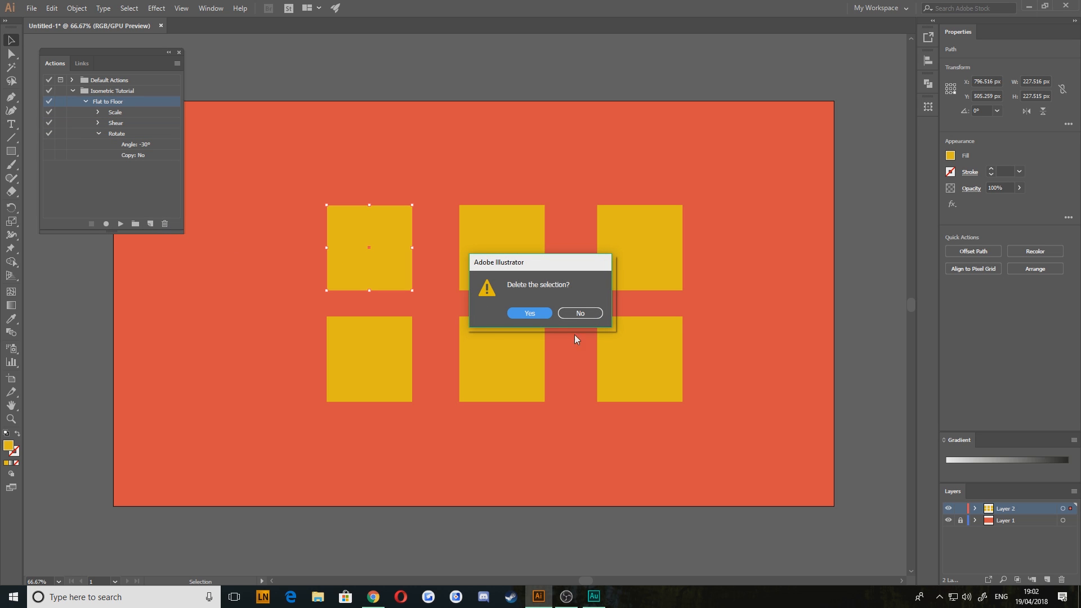
click(530, 314)
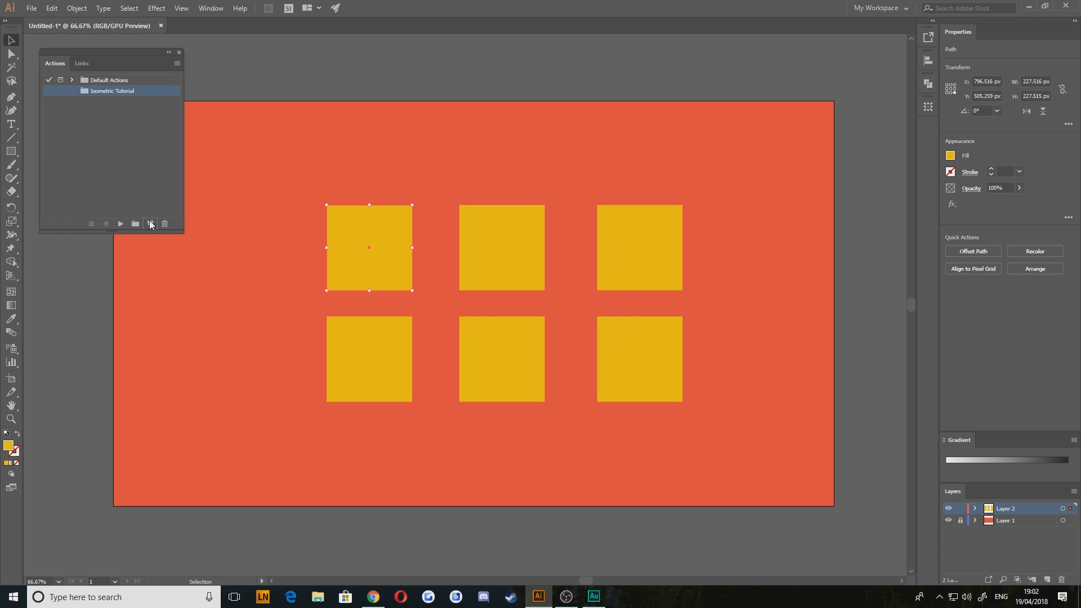
Create a new action named Flat to Floor in the Isometric Tutorial set and start recording it
click(151, 223)
text(Flat to FLoo)
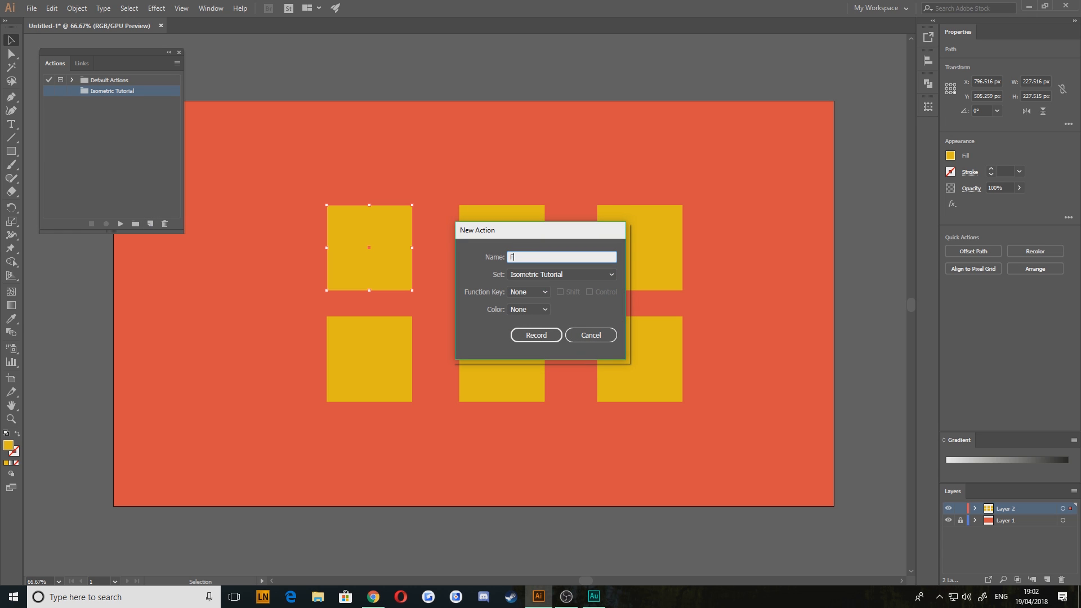
key(BackSpace)
key(BackSpace)
key(BackSpace)
text(loor)
key(Return)
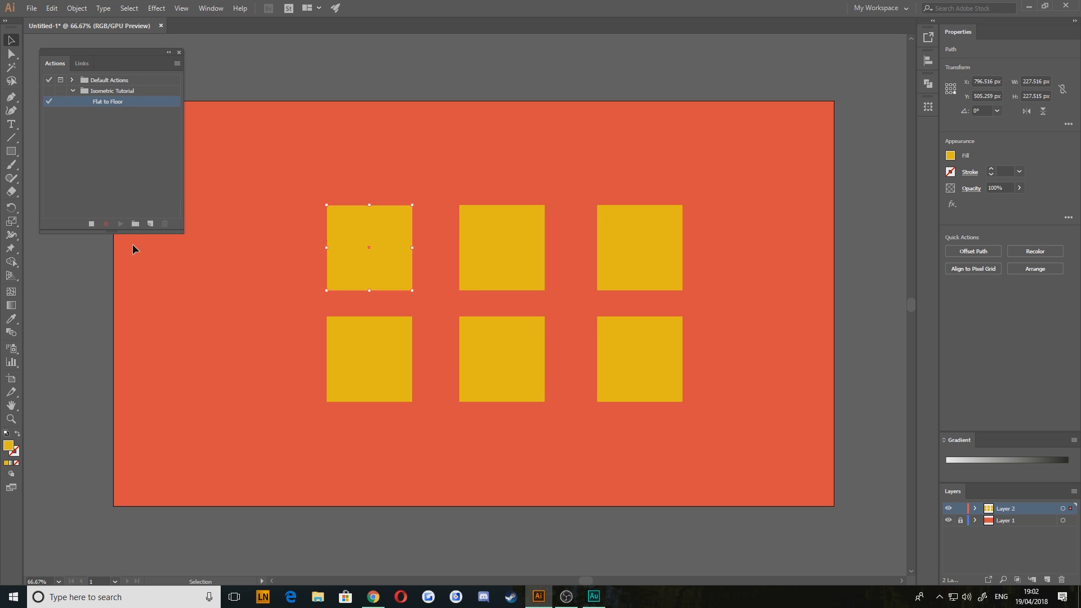
Record a non-uniform scale of the top-left square with 100% horizontal and 86.064% vertical
click(77, 8)
mouse_move(100, 25)
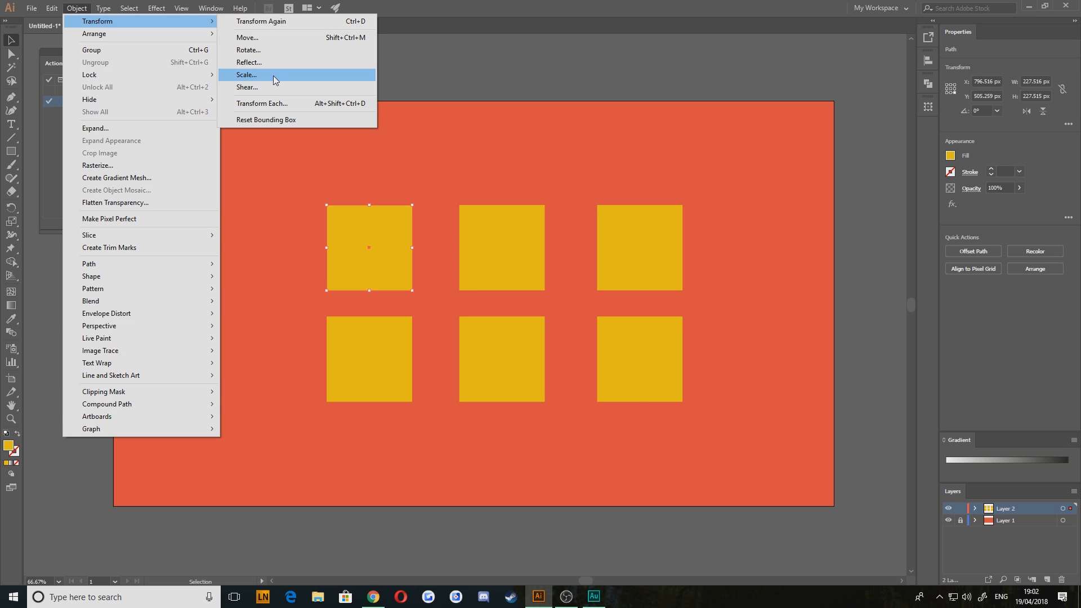
click(264, 73)
double_click(523, 268)
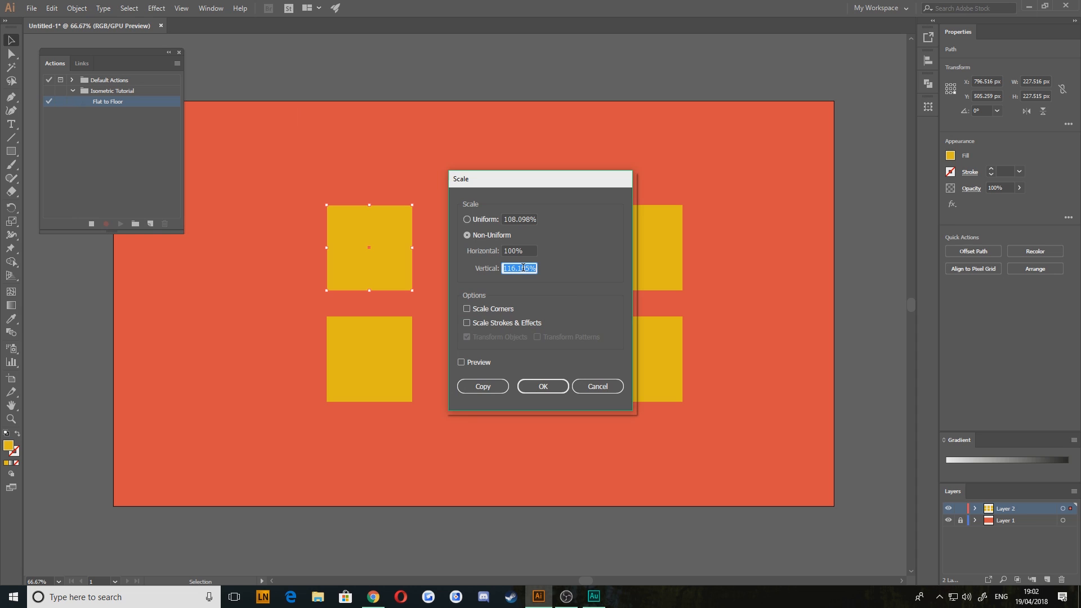
text(86.602)
key(Tab)
click(543, 386)
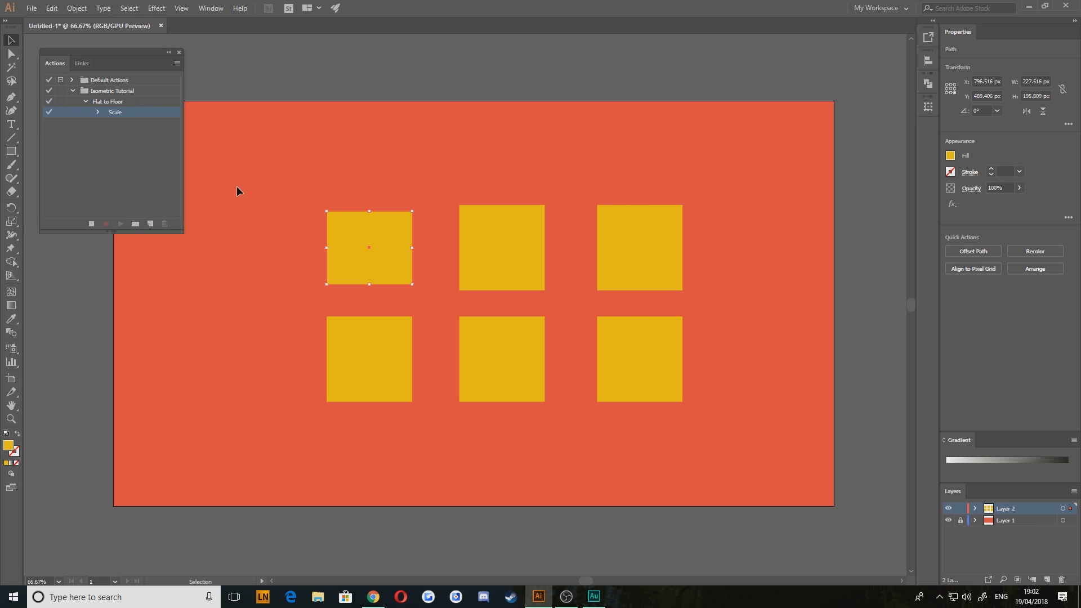
Record a -30° shear of the top-left square along the horizontal axis
click(76, 8)
mouse_move(97, 24)
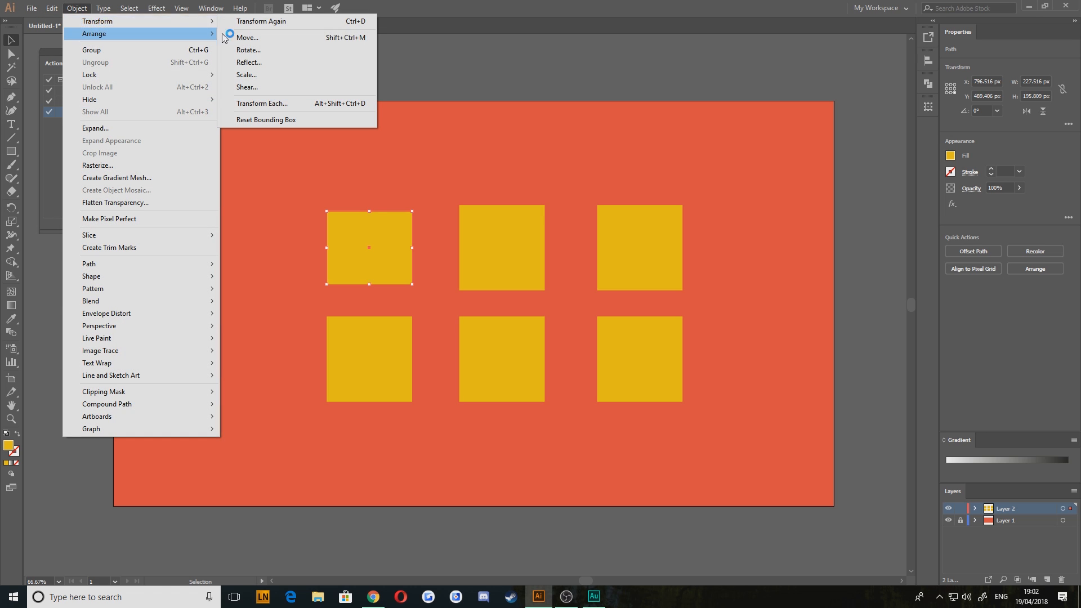
click(261, 89)
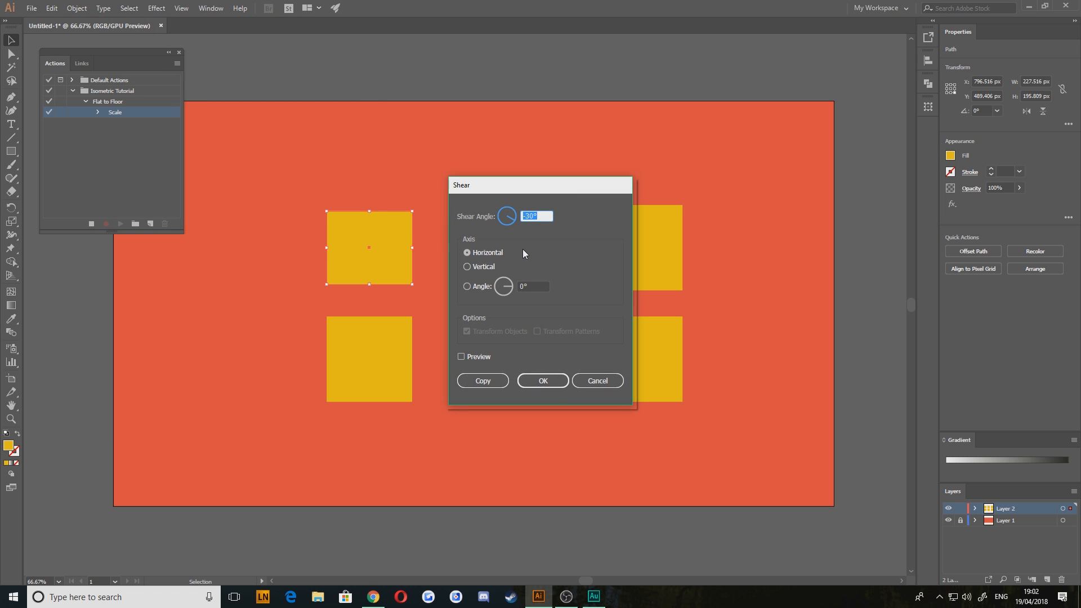
key(Return)
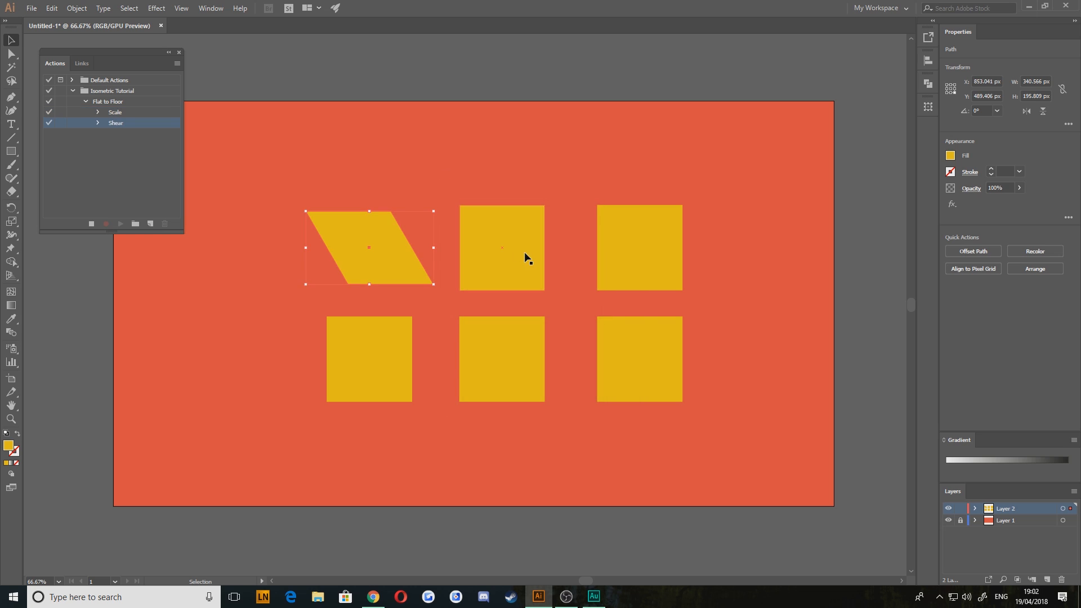
Record a 30° rotation of the sheared top-left shape
click(76, 8)
mouse_move(82, 22)
click(248, 50)
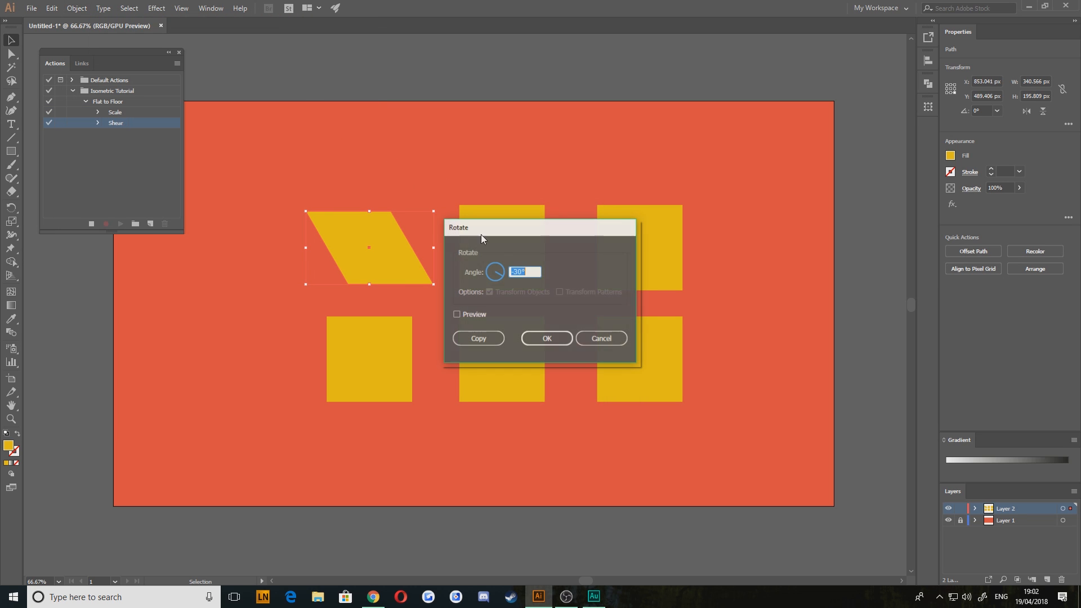
text(30)
key(Return)
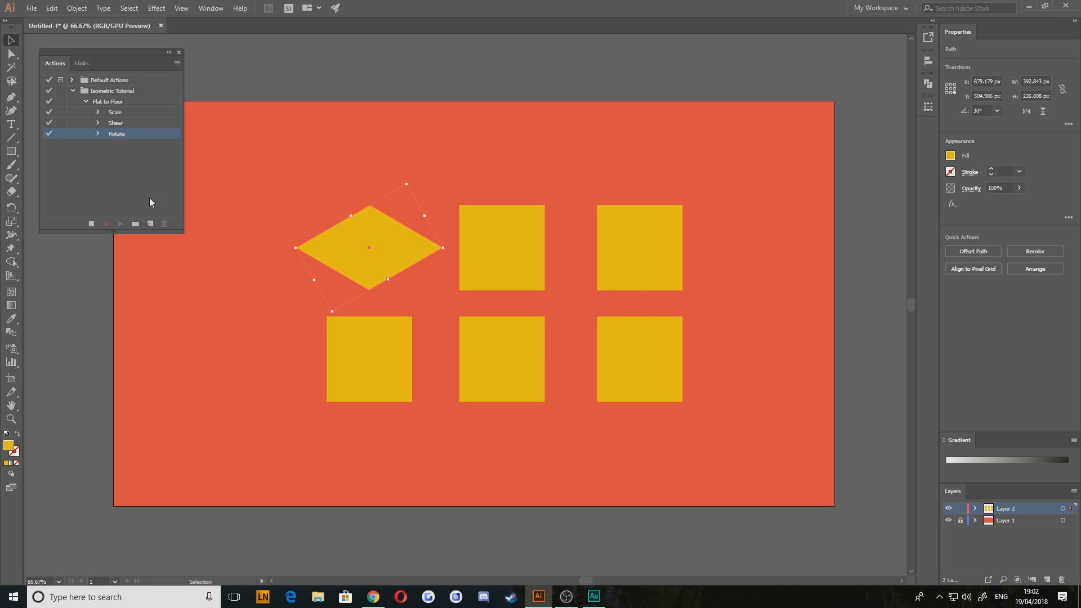
Stop recording, then collapse and select the Flat to Floor action
click(92, 224)
click(96, 166)
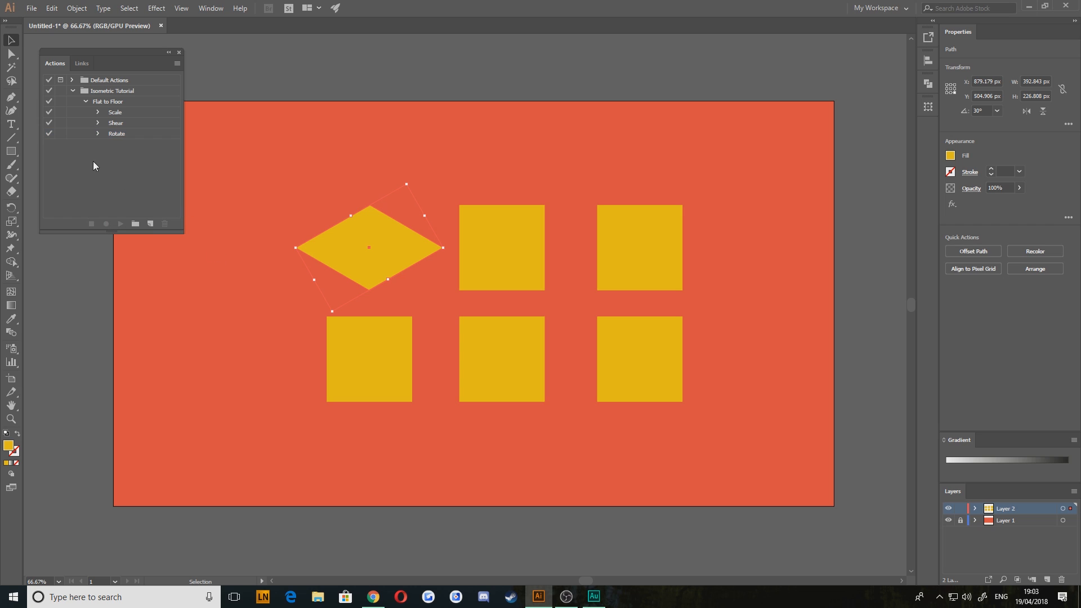
click(106, 107)
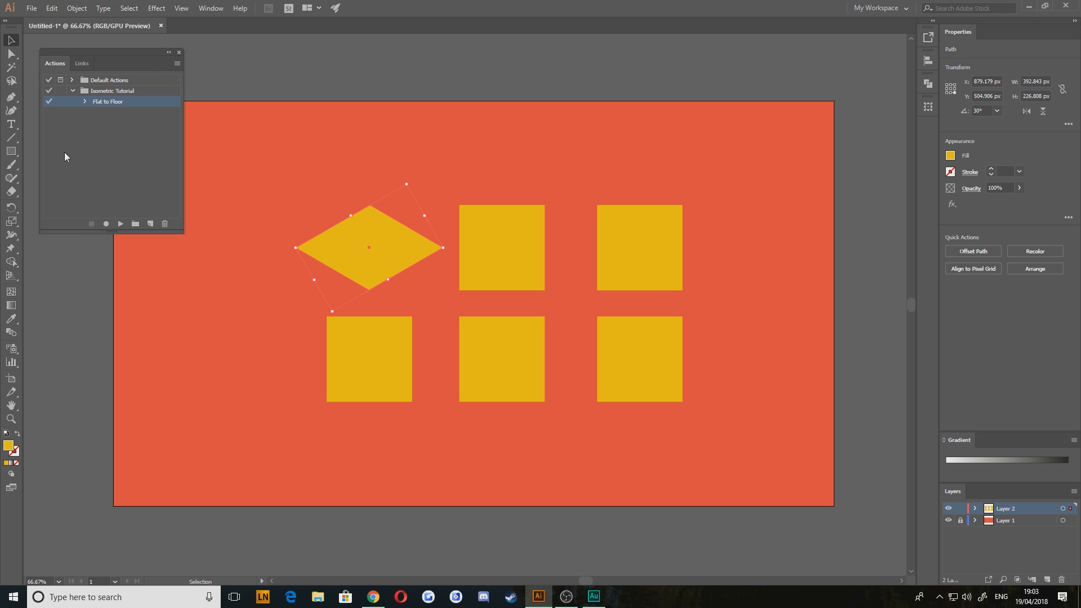
Play the Flat to Floor action on the top-middle square and on the top-right square
click(338, 208)
click(524, 242)
click(121, 224)
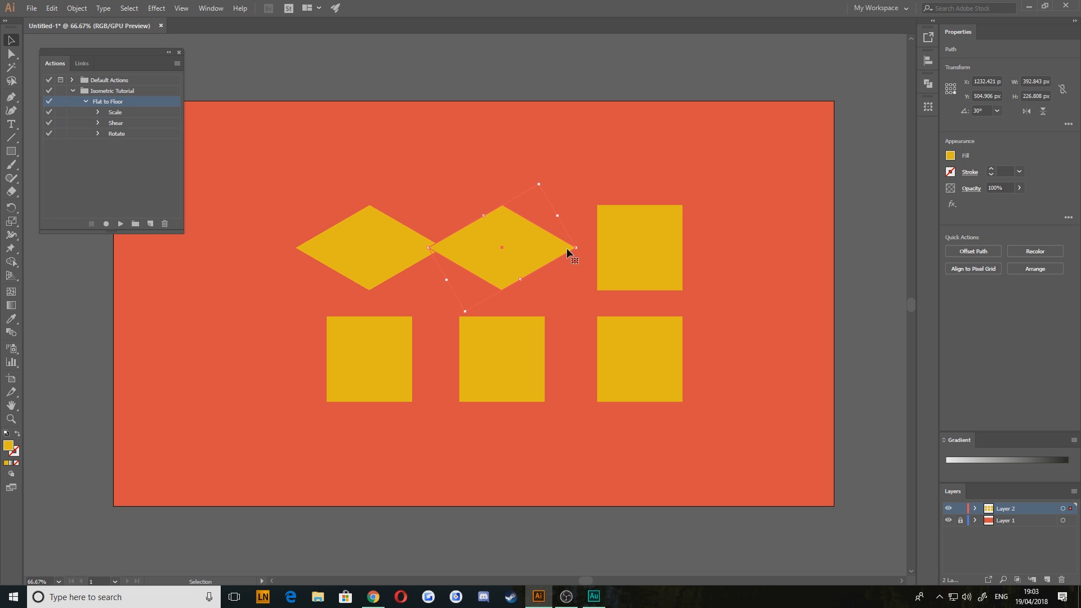
click(611, 237)
click(120, 224)
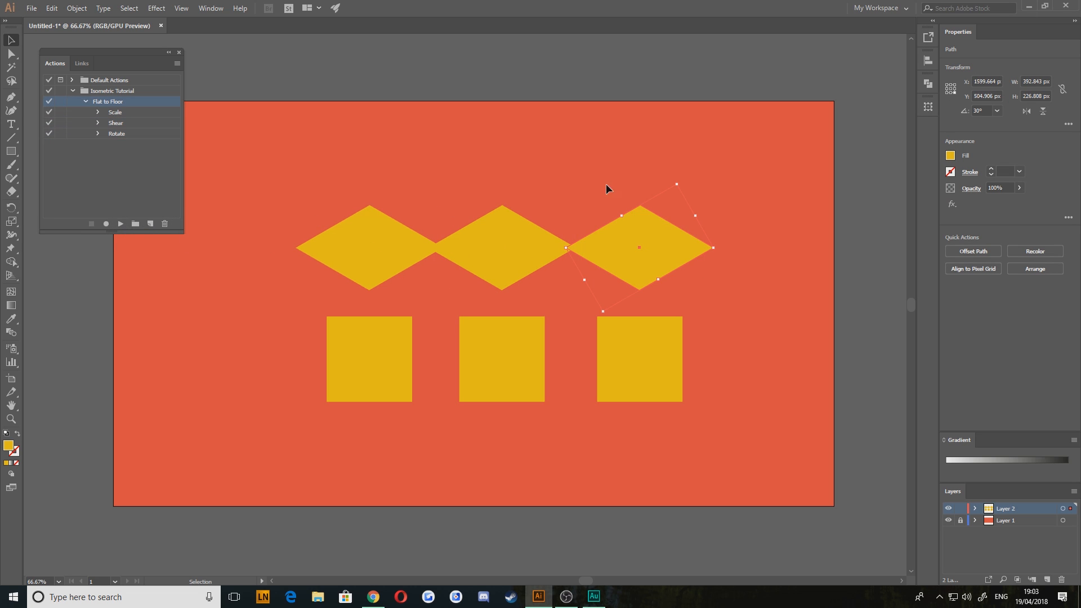
Try deleting the bottom-left and bottom-middle squares, and undo both deletions
click(512, 168)
click(400, 357)
key(Delete)
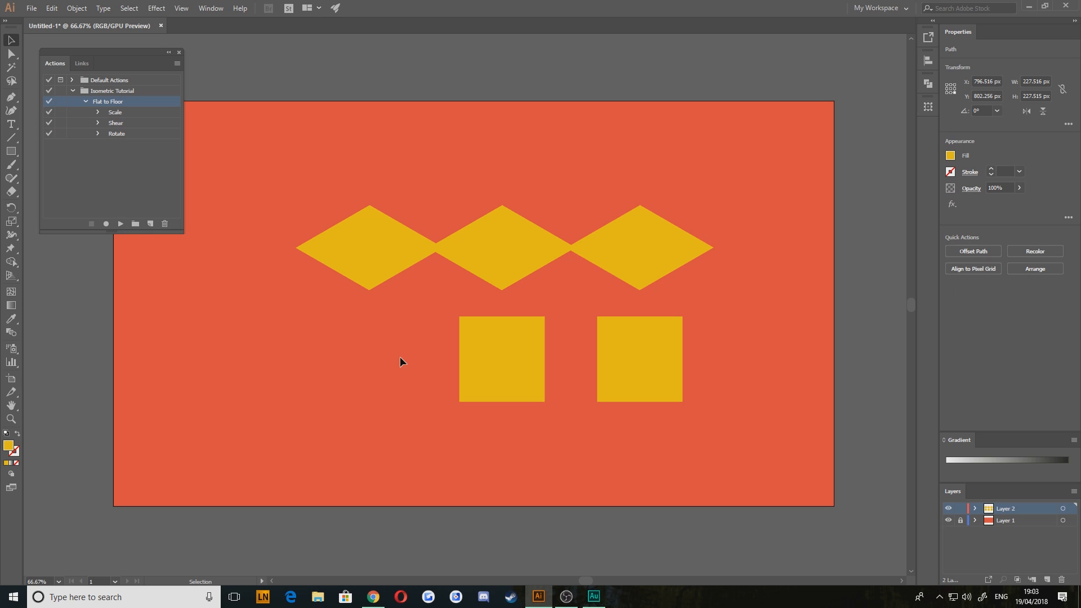
click(478, 351)
key(Delete)
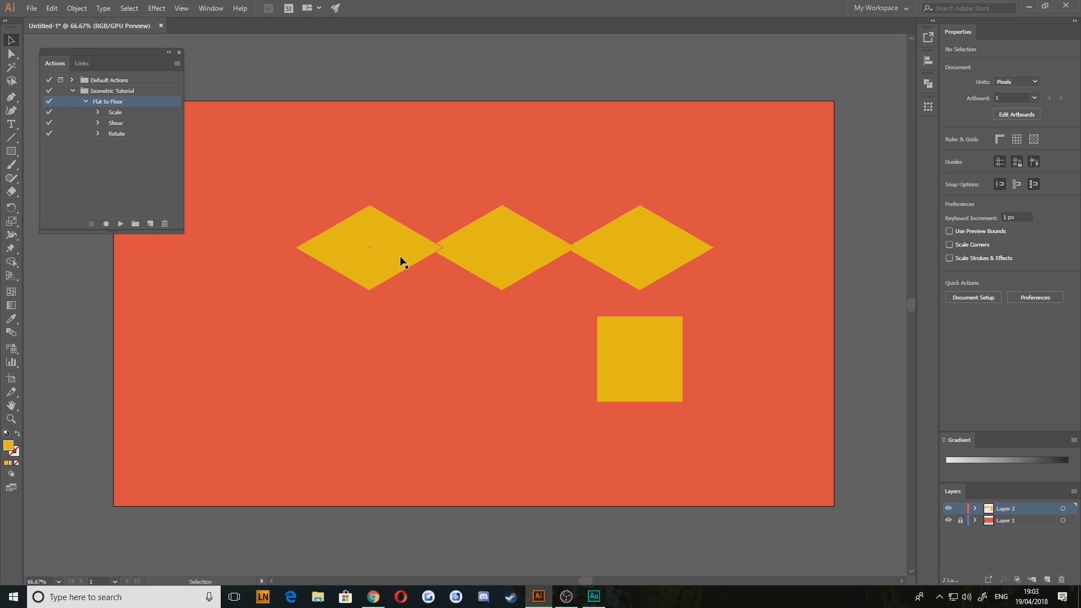
click(634, 370)
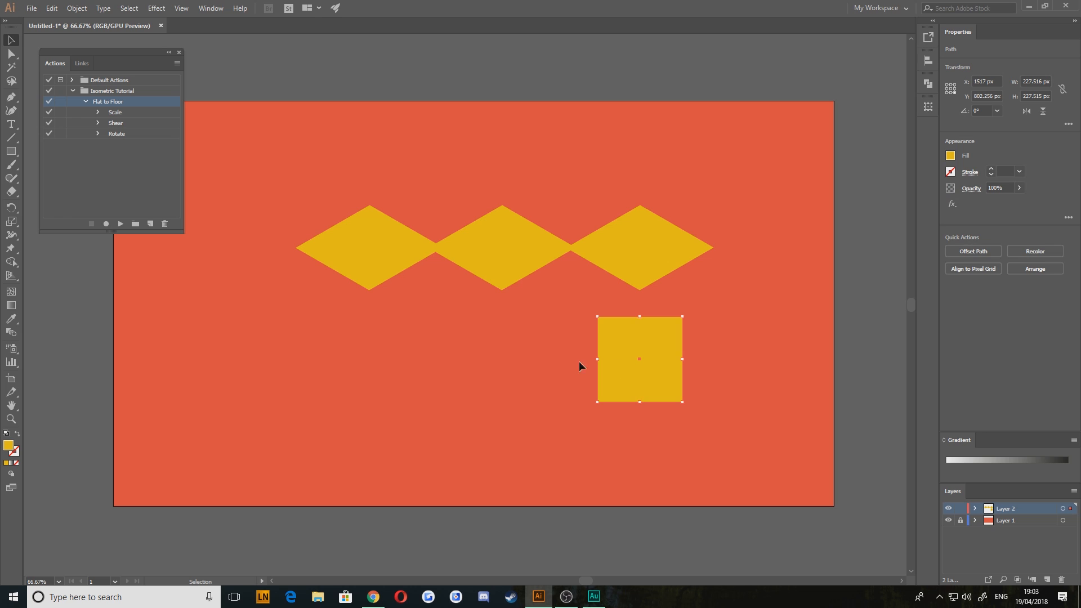
click(492, 326)
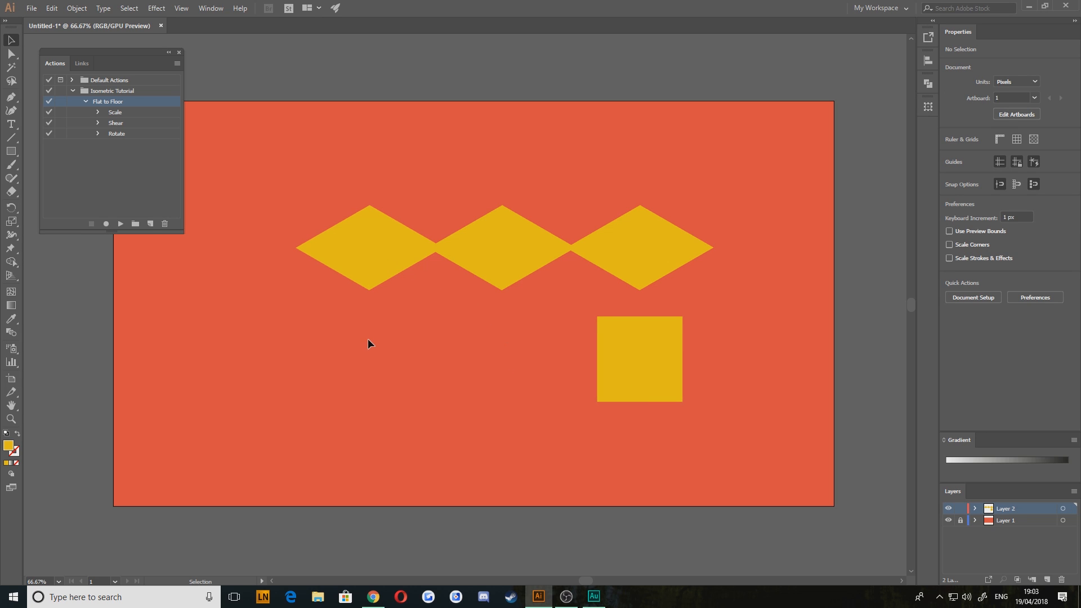
key(ctrl+z)
key(ctrl+z)
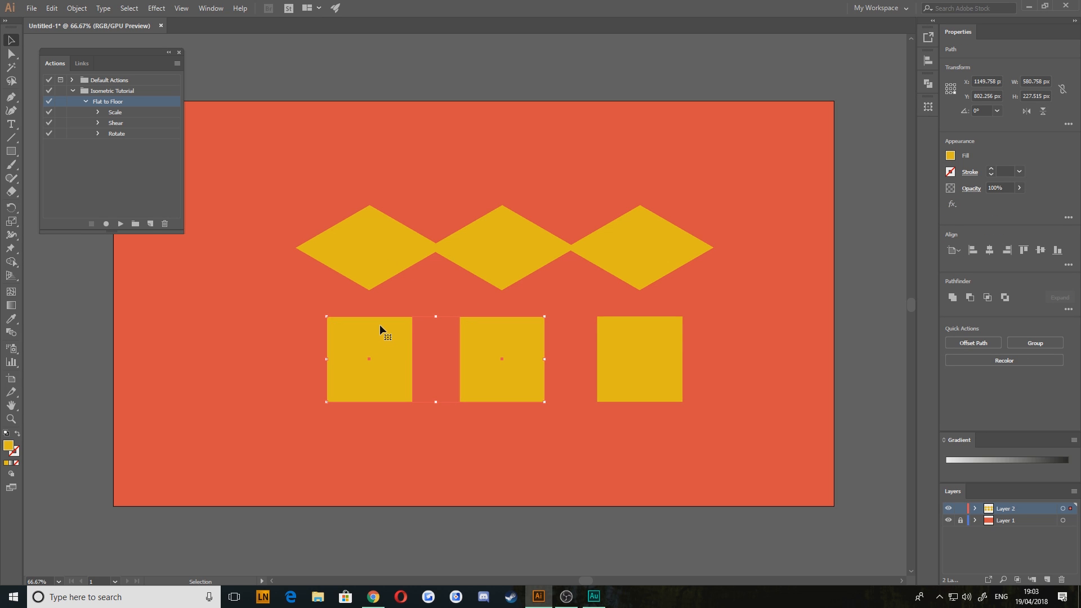
Collapse the Flat to Floor action and clear the artboard selection
click(94, 179)
click(86, 101)
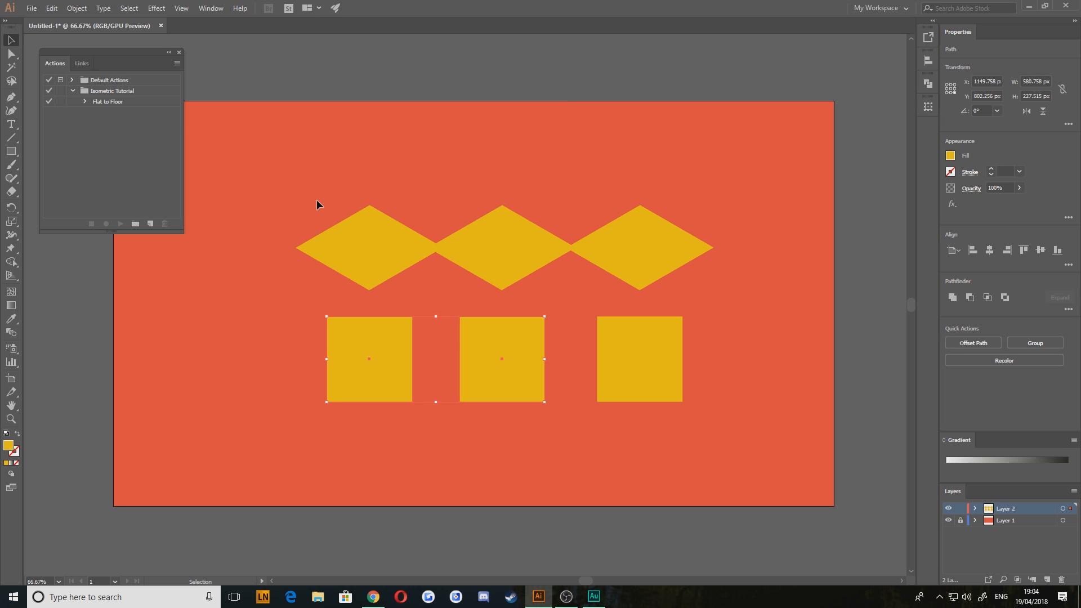
click(255, 206)
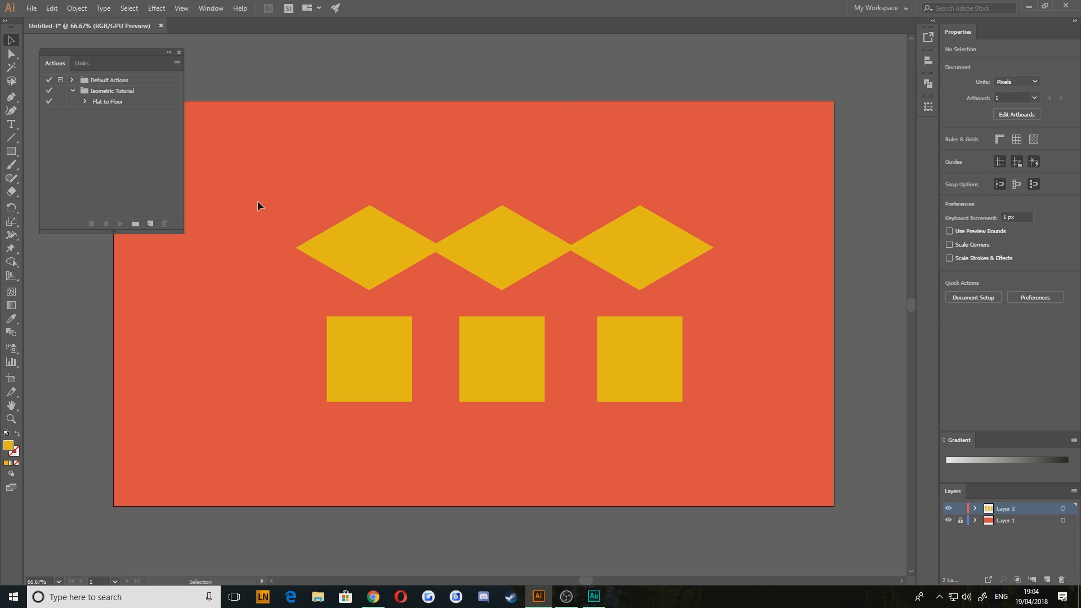